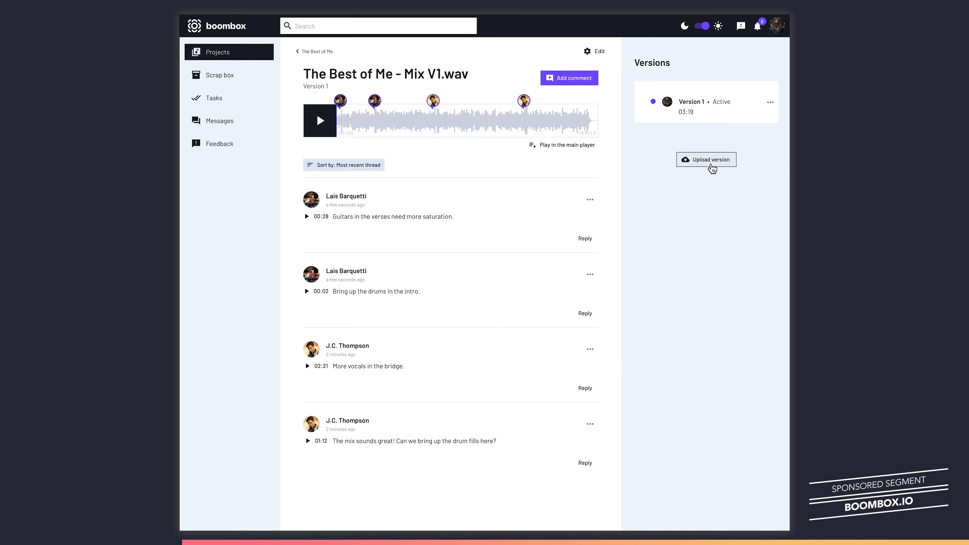
Step: Supply an audio file for a new version of The Best of Me mix and start adding a collaborator to the project
{"action": "left_click", "coordinate": [711, 163]}
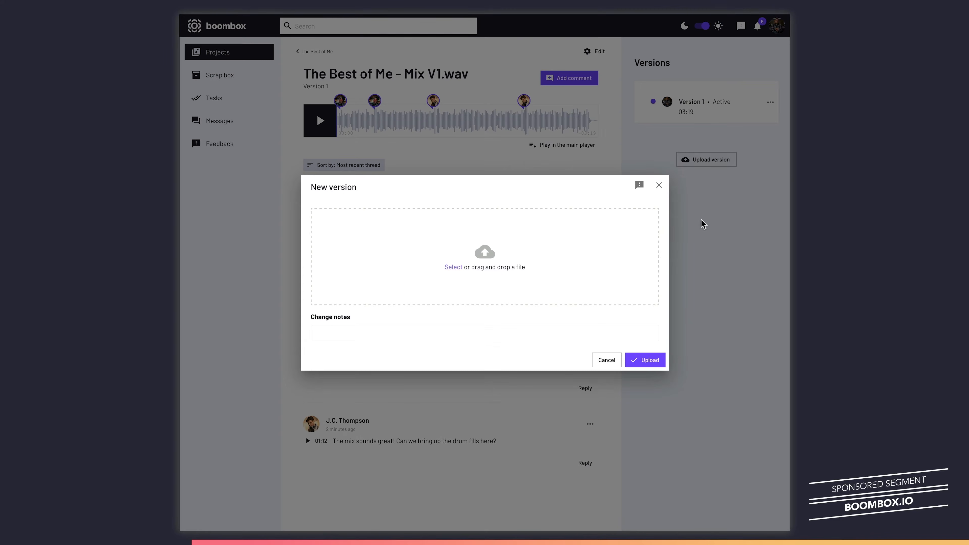
{"action": "left_click_drag", "start_coordinate": [787, 174], "coordinate": [493, 279]}
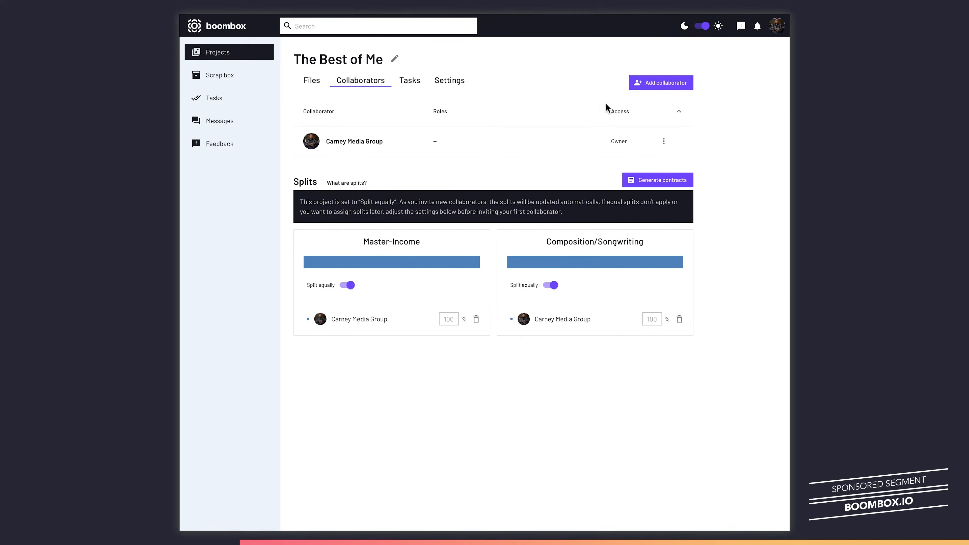
{"action": "left_click", "coordinate": [662, 83]}
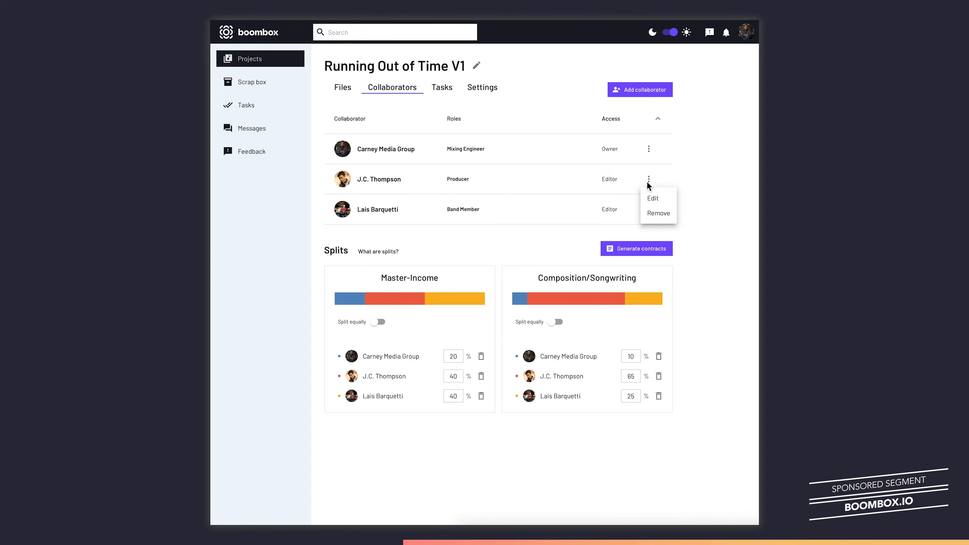
Step: Set the Producer collaborator's access on Running Out of Time V1 to Viewer, and pick another access level for the same collaborator
{"action": "left_click", "coordinate": [655, 199]}
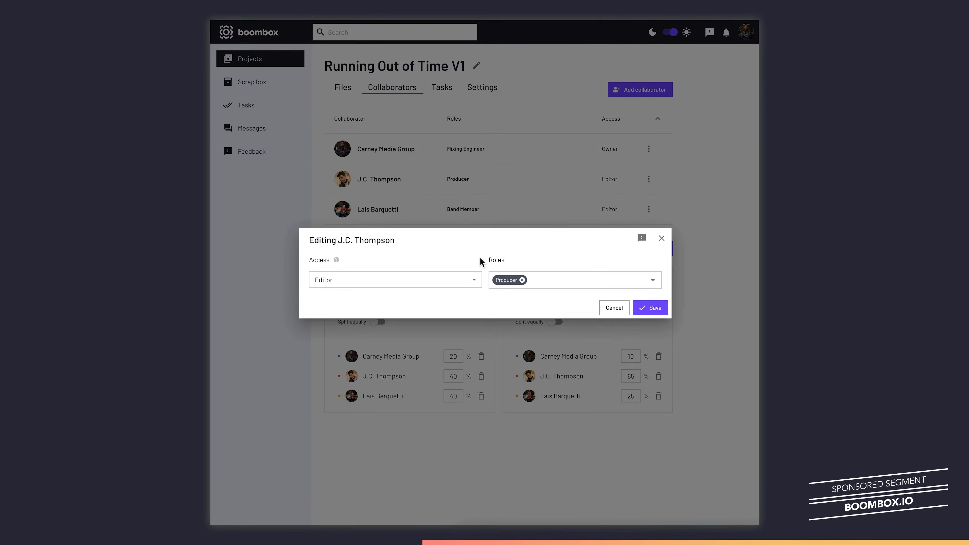
{"action": "left_click", "coordinate": [450, 281]}
{"action": "left_click", "coordinate": [348, 330]}
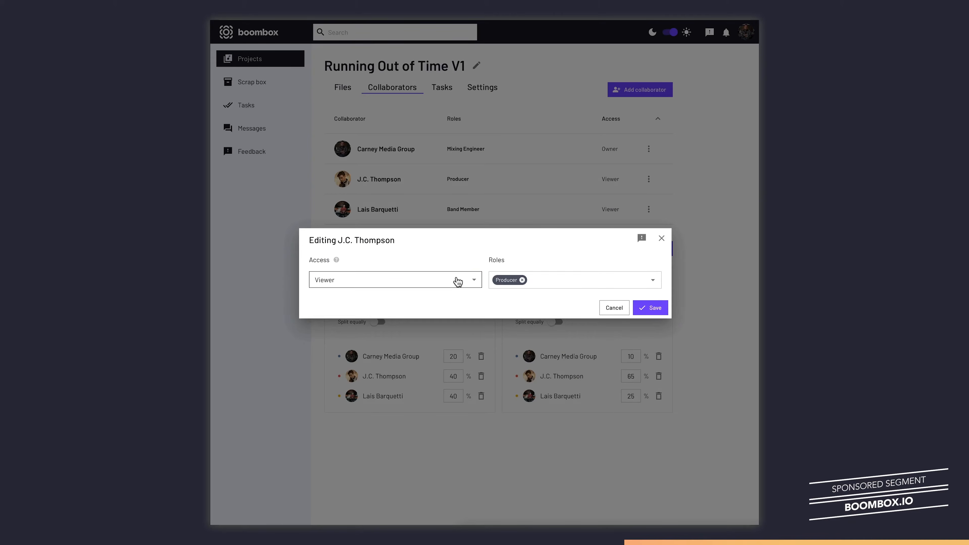
{"action": "left_click", "coordinate": [457, 280]}
{"action": "left_click", "coordinate": [422, 313]}
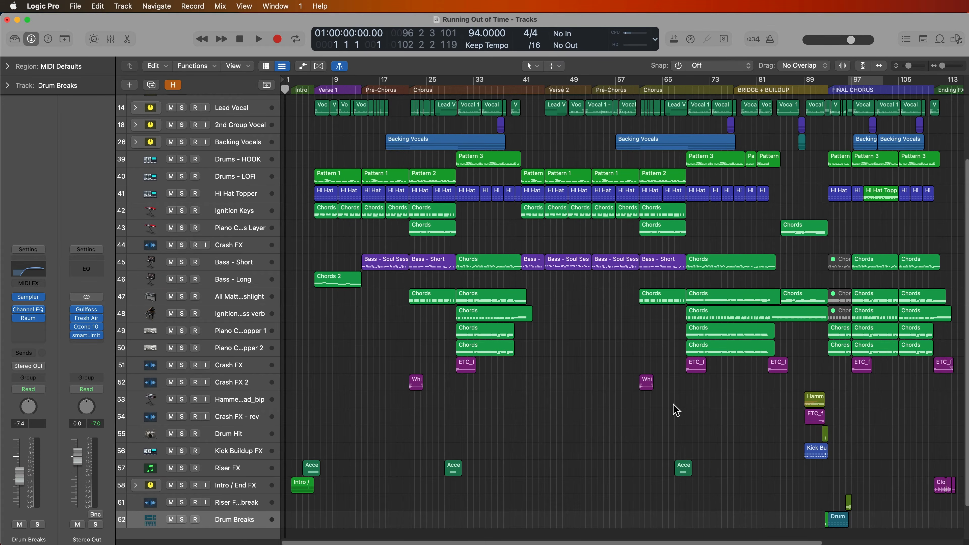
Step: Switch to the Running Out of Time project in Logic Pro, look over its mixer channels and hide the mixer again
{"action": "key", "text": "x"}
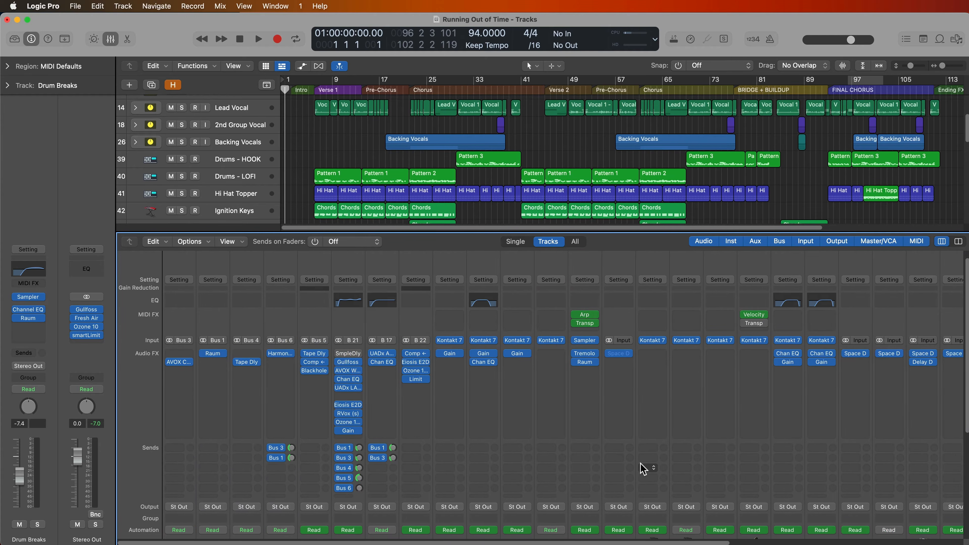
{"action": "key", "text": "x"}
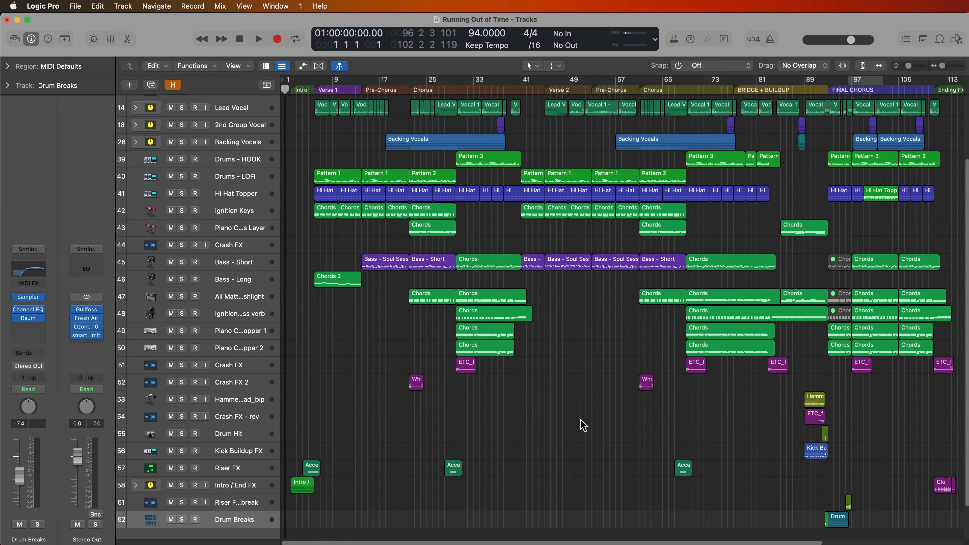
Step: Examine the project's bounce settings, including the start and end positions, and close them without bouncing
{"action": "key", "text": "super+b"}
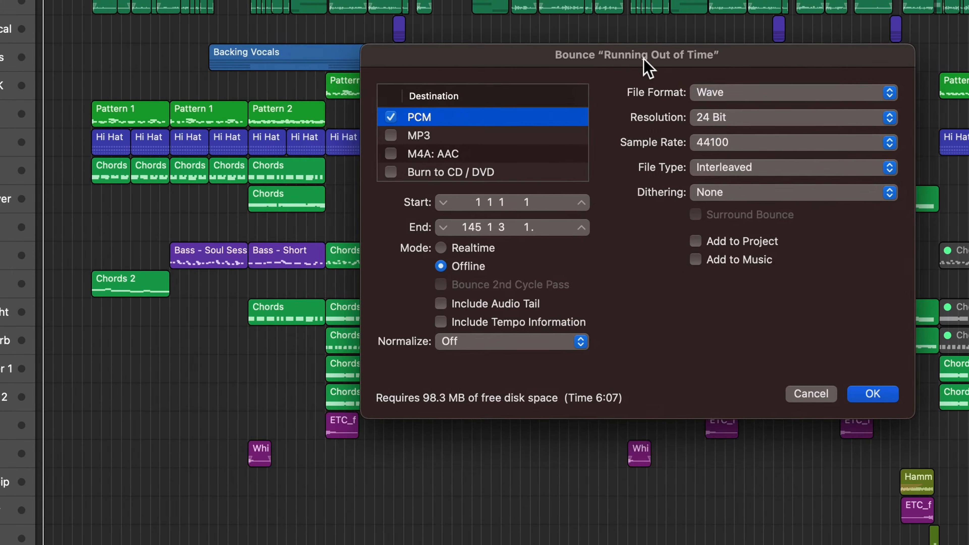
{"action": "left_click_drag", "start_coordinate": [651, 145], "coordinate": [561, 162]}
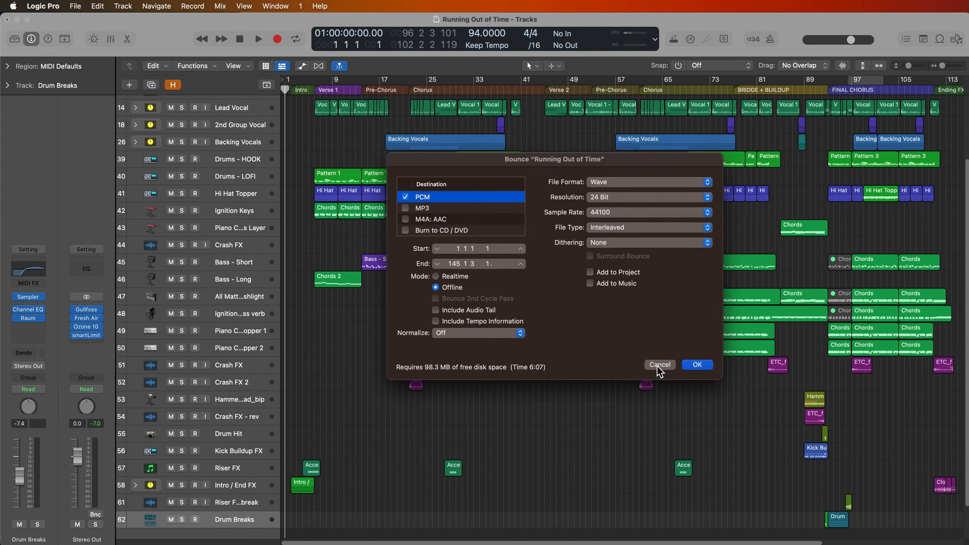
{"action": "left_click", "coordinate": [662, 424]}
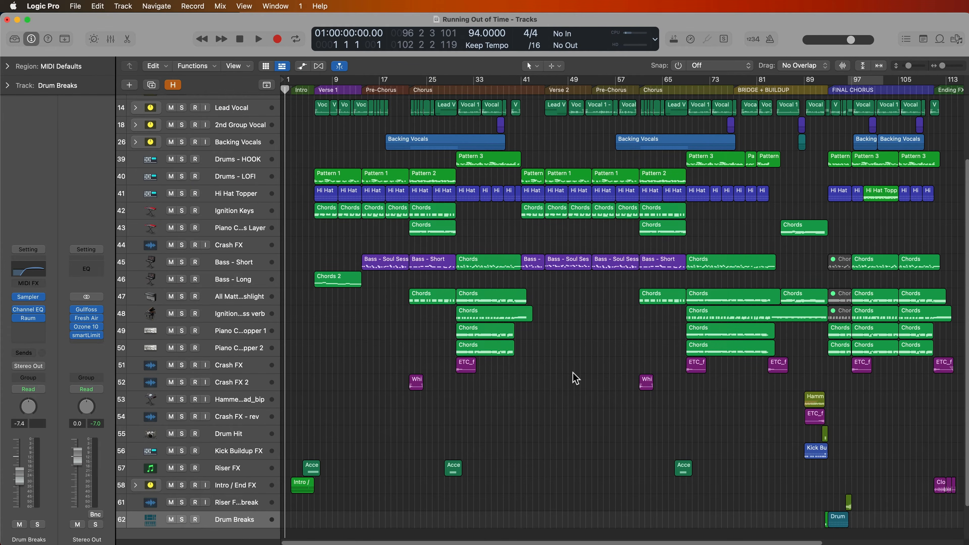
Step: Extend the project start back to about bar -3 and place the playhead just before bar 1
{"action": "key", "text": "super+Right"}
{"action": "key", "text": "super+Right"}
{"action": "key", "text": "super+Right"}
{"action": "key", "text": "super+Right"}
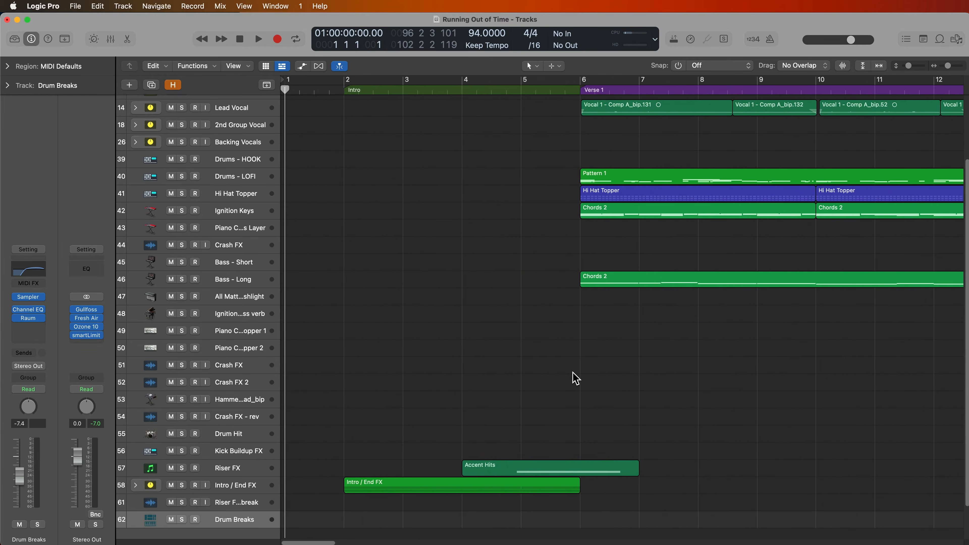
{"action": "mouse_move", "coordinate": [281, 79]}
{"action": "left_mouse_down"}
{"action": "mouse_move", "coordinate": [254, 81]}
{"action": "mouse_move", "coordinate": [263, 82]}
{"action": "left_mouse_up"}
{"action": "key", "text": "super+a"}
{"action": "scroll", "coordinate": [265, 81], "scroll_direction": "left", "scroll_amount": 5}
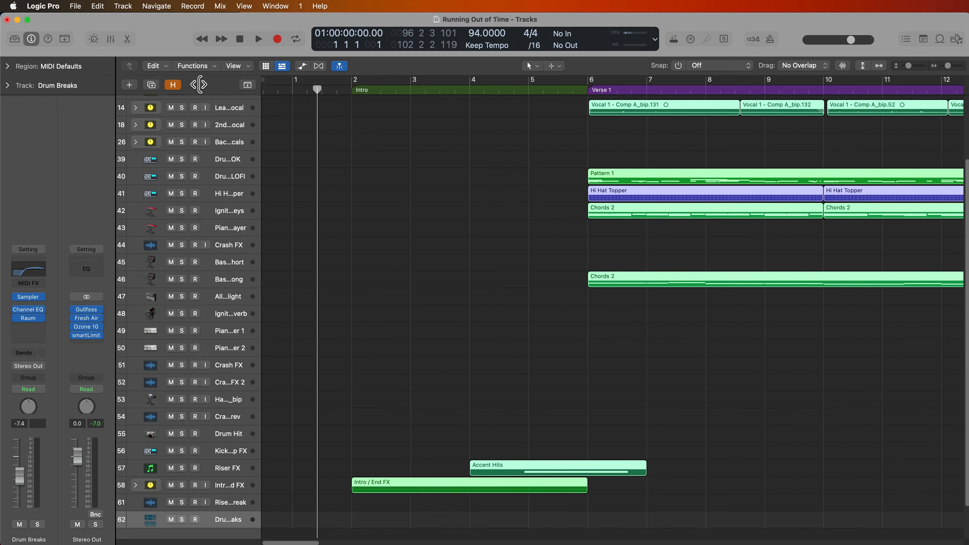
{"action": "scroll", "coordinate": [364, 89], "scroll_direction": "right", "scroll_amount": 4}
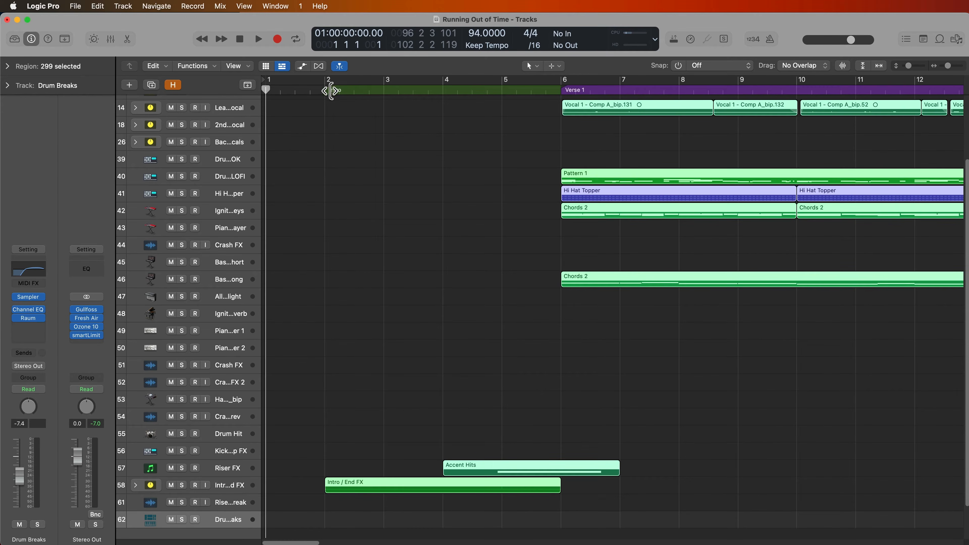
{"action": "scroll", "coordinate": [222, 91], "scroll_direction": "left", "scroll_amount": 2}
{"action": "scroll", "coordinate": [209, 92], "scroll_direction": "left", "scroll_amount": 4}
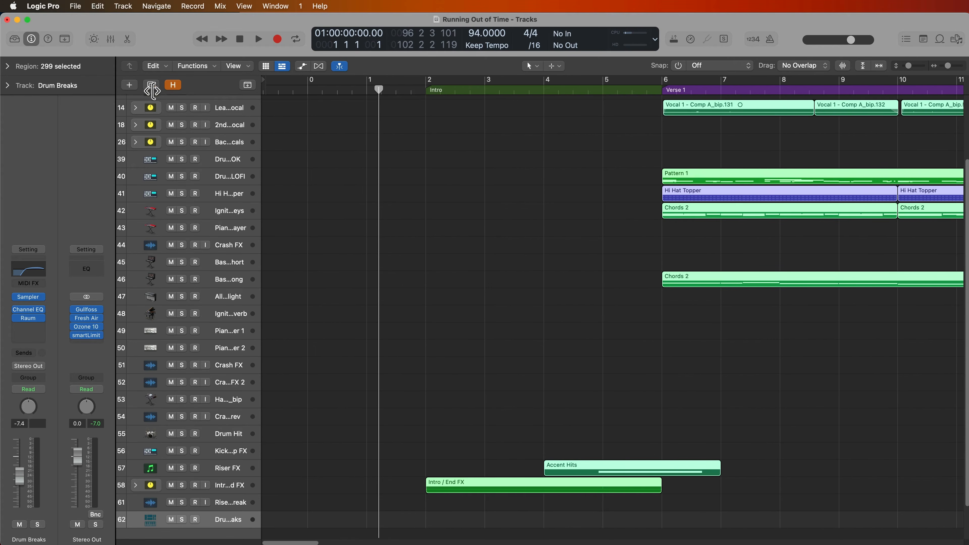
{"action": "scroll", "coordinate": [40, 95], "scroll_direction": "left", "scroll_amount": 5}
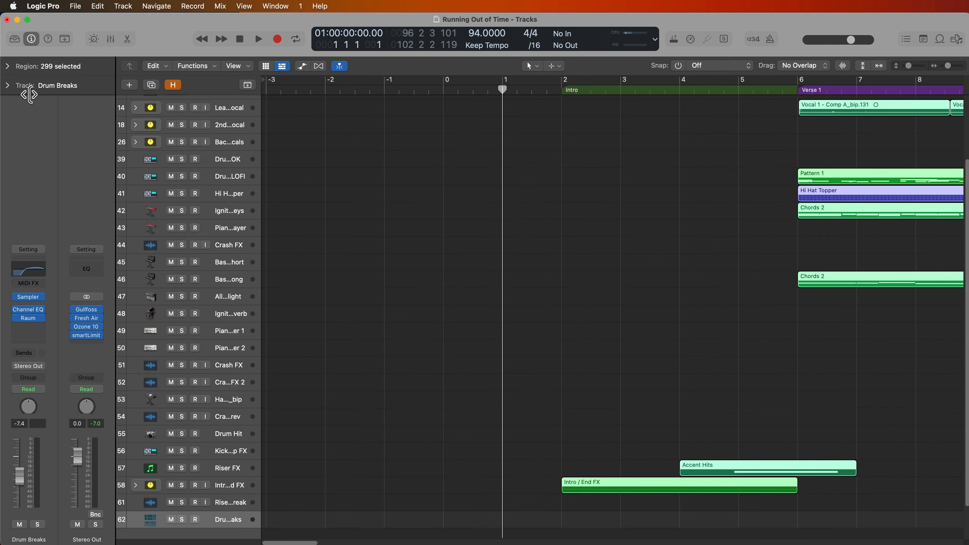
{"action": "key", "text": "super+shift+a"}
{"action": "left_click_drag", "start_coordinate": [501, 86], "coordinate": [501, 110]}
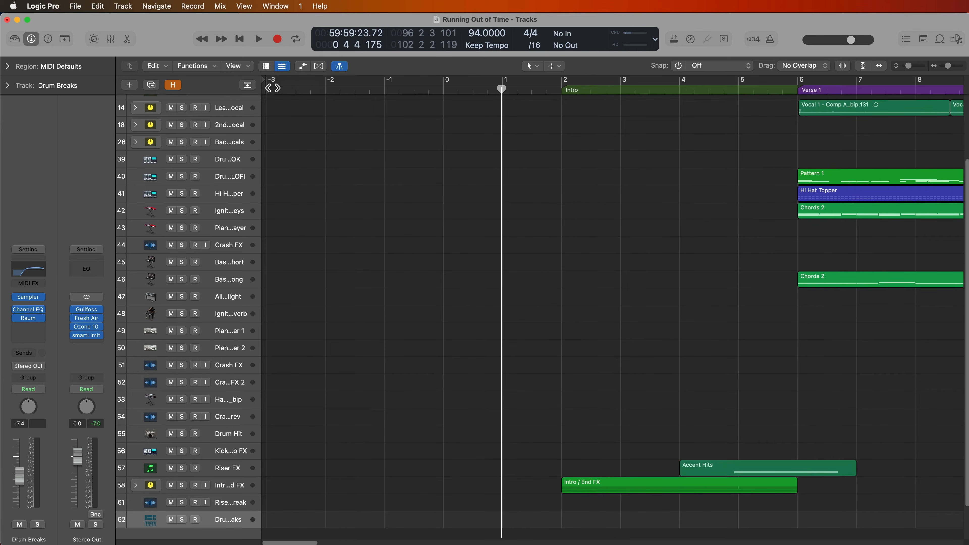
Step: Move the project start marker forward to about bar 1 and clear the region selection
{"action": "left_click_drag", "start_coordinate": [263, 83], "coordinate": [264, 82]}
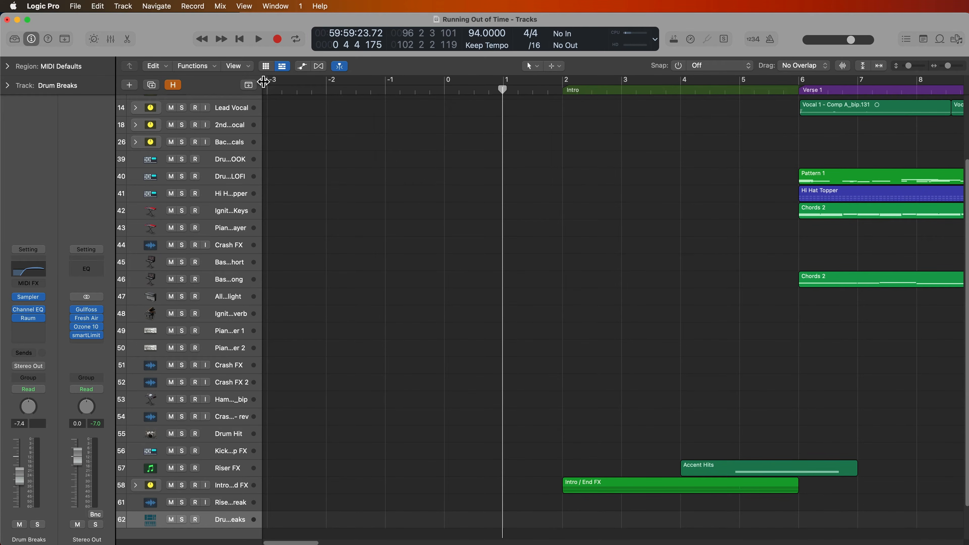
{"action": "key", "text": "super+a"}
{"action": "scroll", "coordinate": [422, 90], "scroll_direction": "right", "scroll_amount": 10}
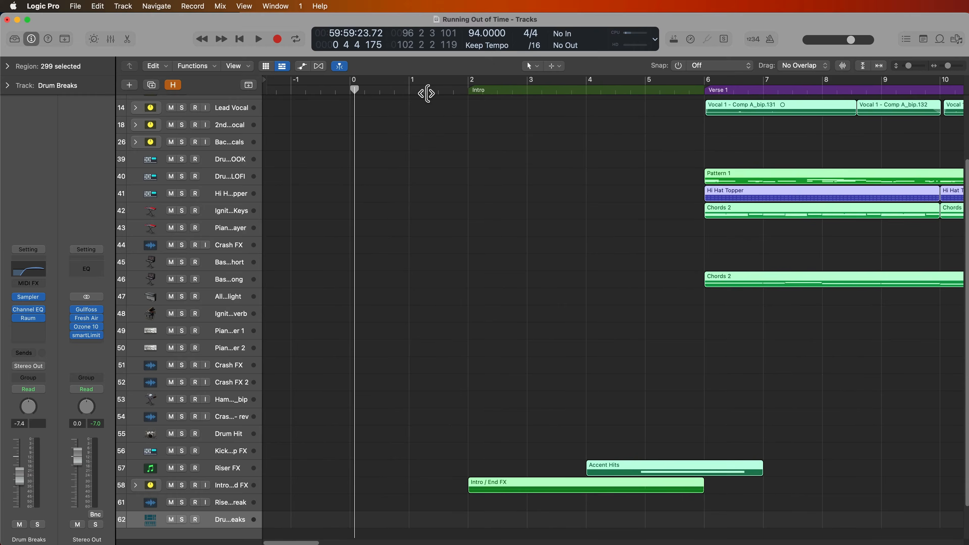
{"action": "scroll", "coordinate": [441, 93], "scroll_direction": "right", "scroll_amount": 5}
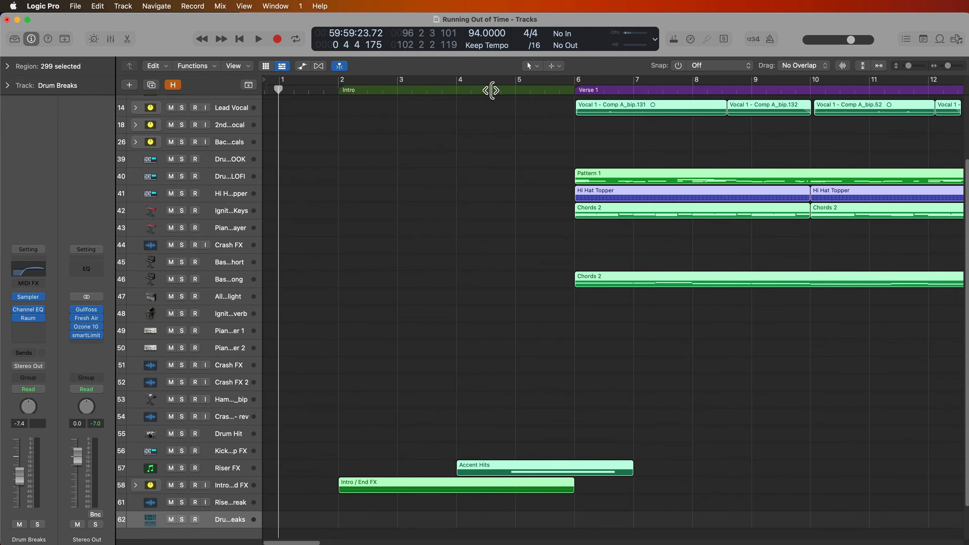
{"action": "left_click", "coordinate": [362, 151]}
{"action": "key", "text": "super+a"}
{"action": "scroll", "coordinate": [328, 85], "scroll_direction": "right", "scroll_amount": 2}
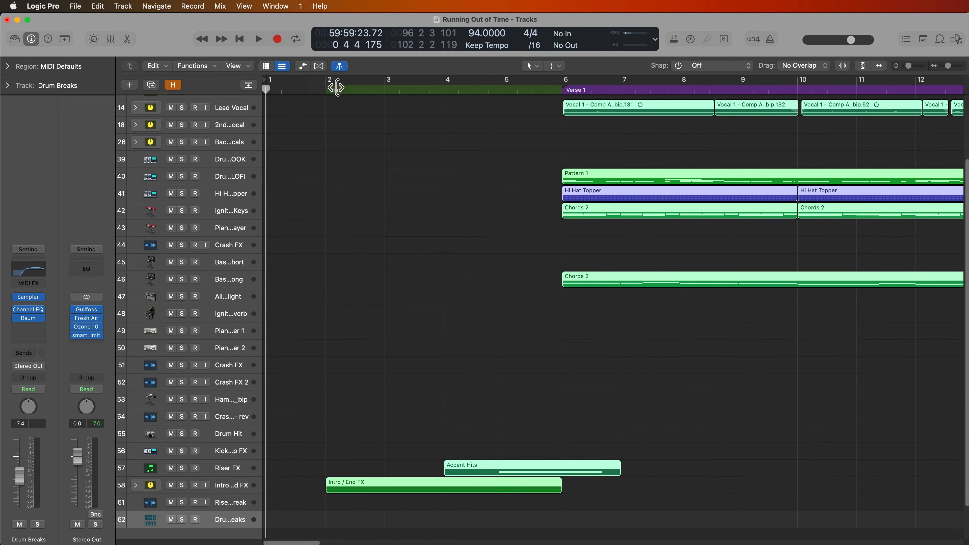
{"action": "left_click", "coordinate": [309, 106]}
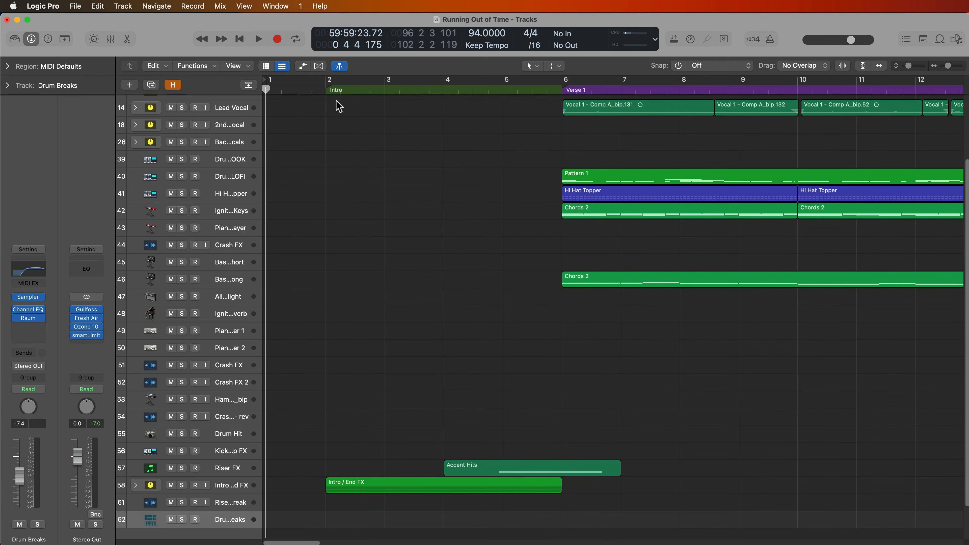
Step: Return the playhead to the project start and pull the project end marker in to about bar 119
{"action": "left_click", "coordinate": [312, 90]}
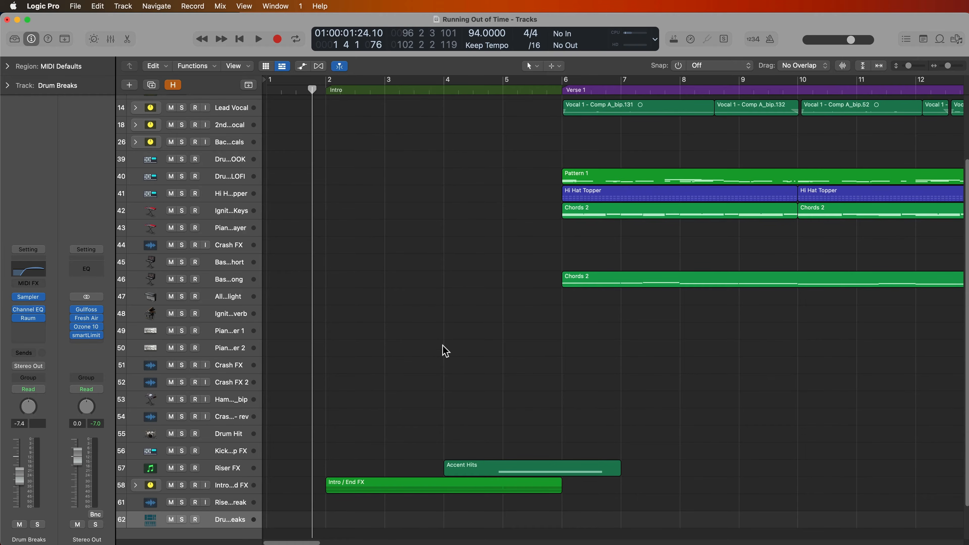
{"action": "key", "text": "Return"}
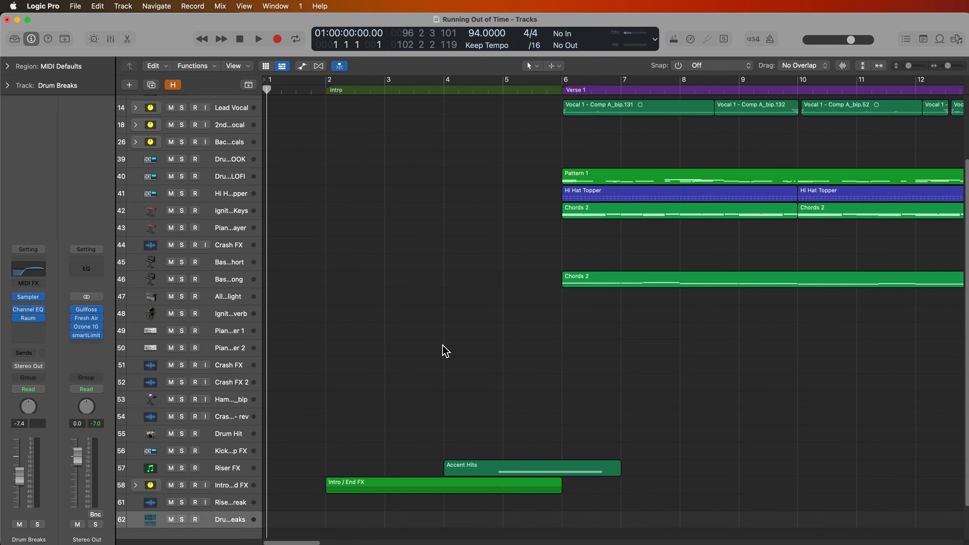
{"action": "key", "text": "z"}
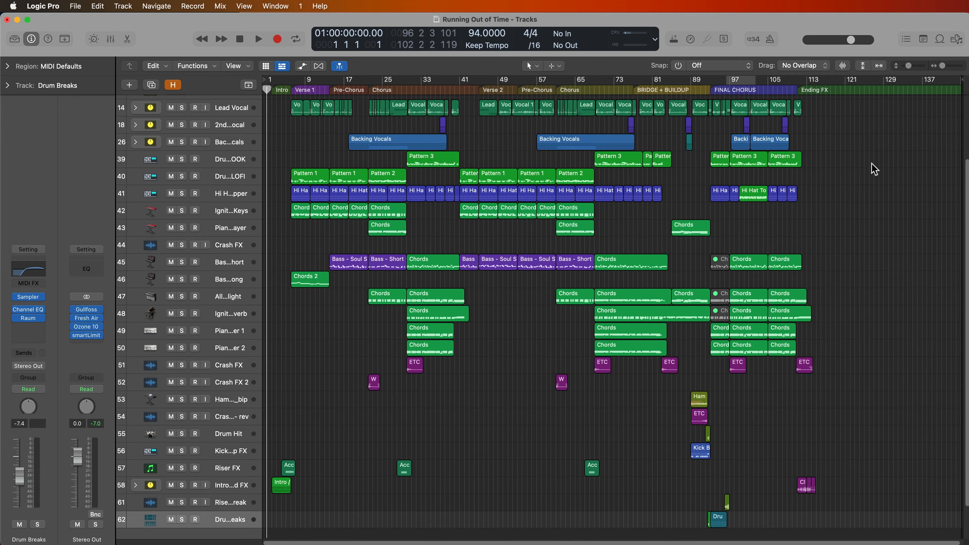
{"action": "mouse_move", "coordinate": [946, 81]}
{"action": "left_mouse_down"}
{"action": "mouse_move", "coordinate": [830, 90]}
{"action": "mouse_move", "coordinate": [881, 92]}
{"action": "mouse_move", "coordinate": [841, 93]}
{"action": "left_mouse_up"}
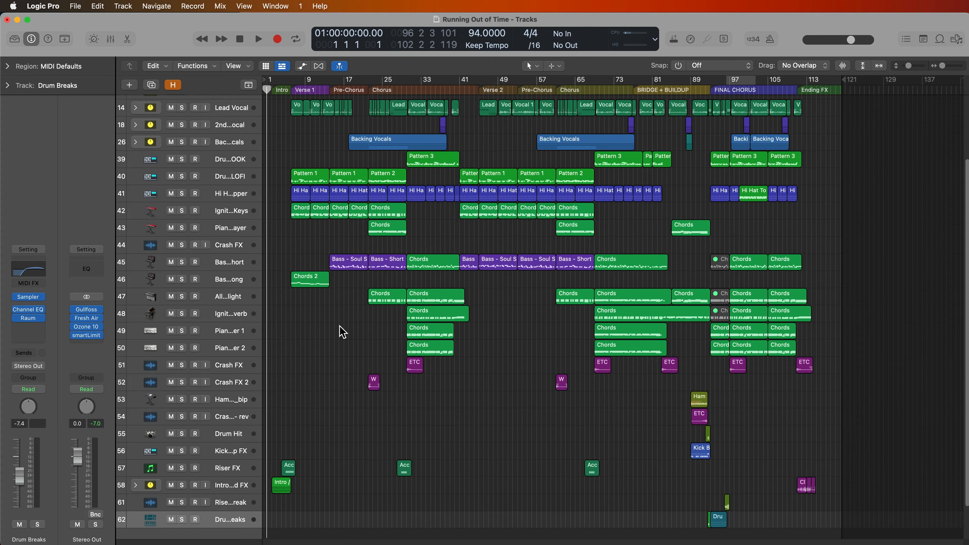
Step: Set the cycle range to span all regions in the arrangement and clear the region selection
{"action": "key", "text": "super+a"}
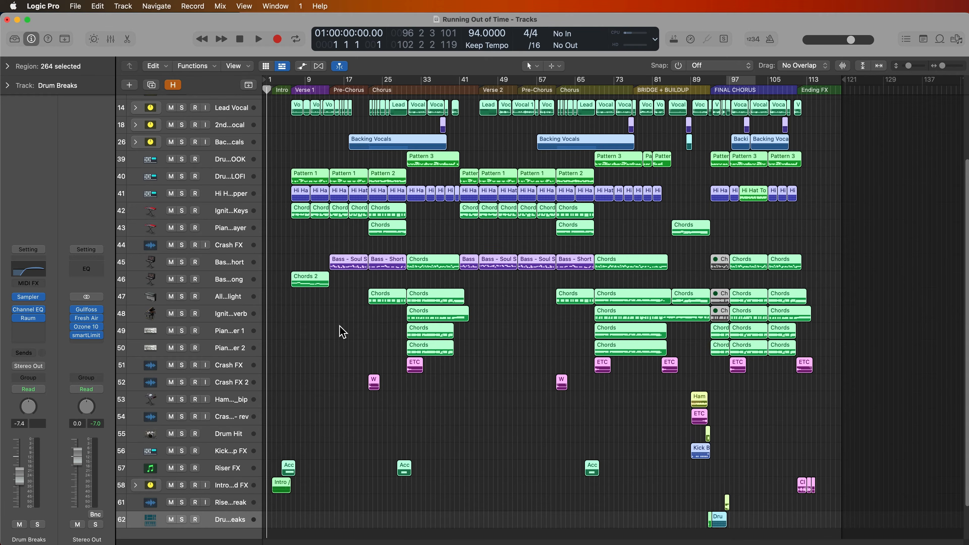
{"action": "key", "text": "u"}
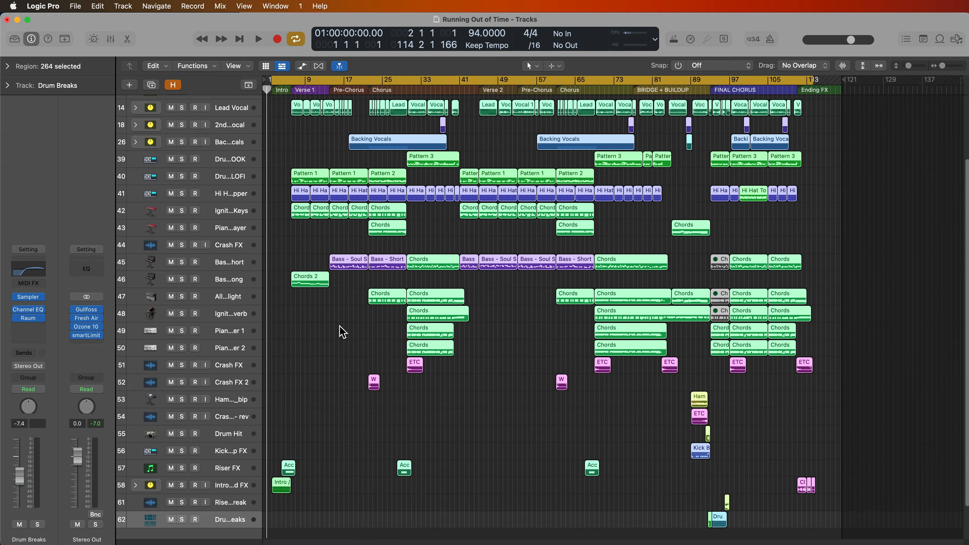
{"action": "left_click", "coordinate": [340, 331]}
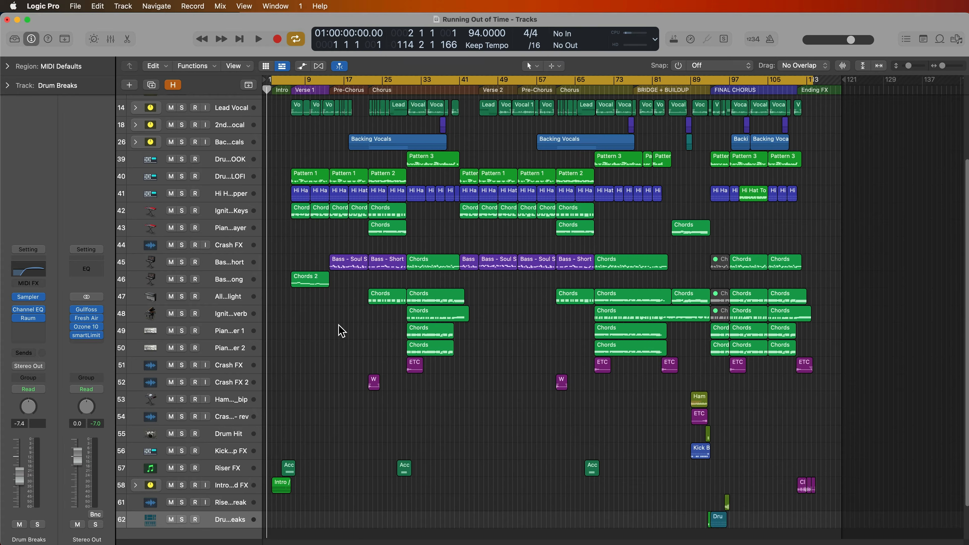
Step: Extend the cycle start to about 1 4 3 238, just before the Intro / End FX region, and place the playhead at 1 4 4 109
{"action": "key", "text": "super+Right"}
{"action": "key", "text": "super+Right"}
{"action": "key", "text": "super+Right"}
{"action": "key", "text": "super+Right"}
{"action": "key", "text": "super+Right"}
{"action": "key", "text": "super+Right"}
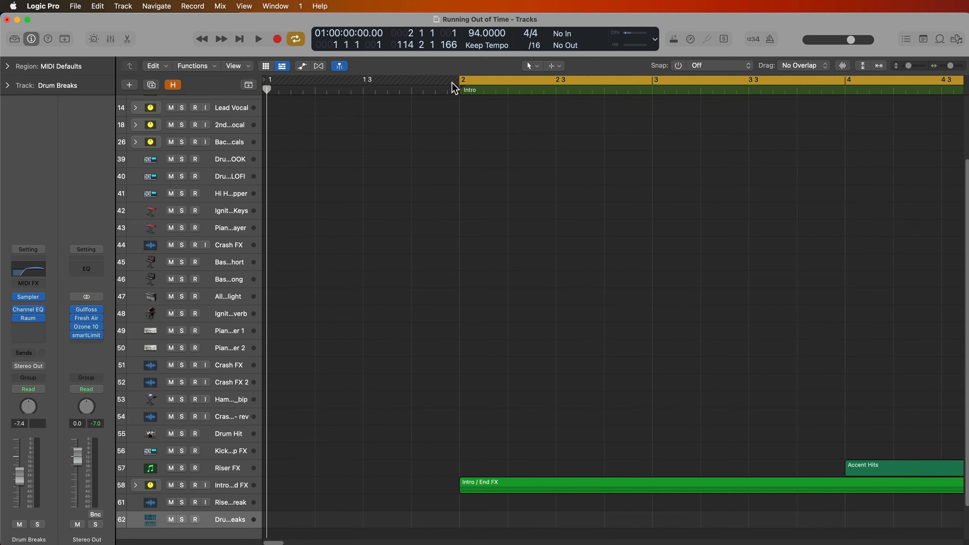
{"action": "left_click_drag", "start_coordinate": [459, 80], "coordinate": [449, 82]}
{"action": "left_click", "coordinate": [453, 89]}
{"action": "key", "text": "super+Right"}
{"action": "key", "text": "super+Right"}
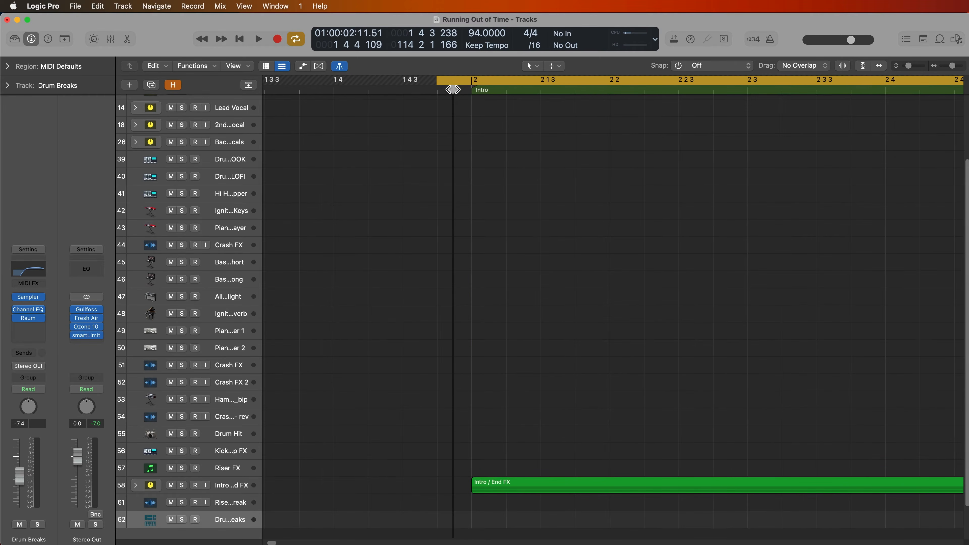
Step: Tighten the cycle start to 1 4 4 85 and play the intro from there to check it
{"action": "left_click_drag", "start_coordinate": [438, 81], "coordinate": [453, 81]}
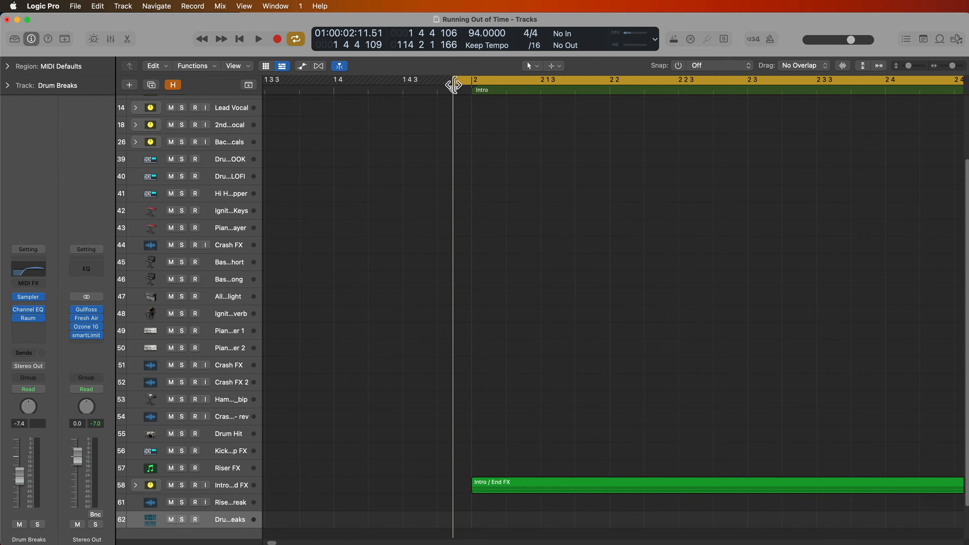
{"action": "left_click", "coordinate": [434, 89]}
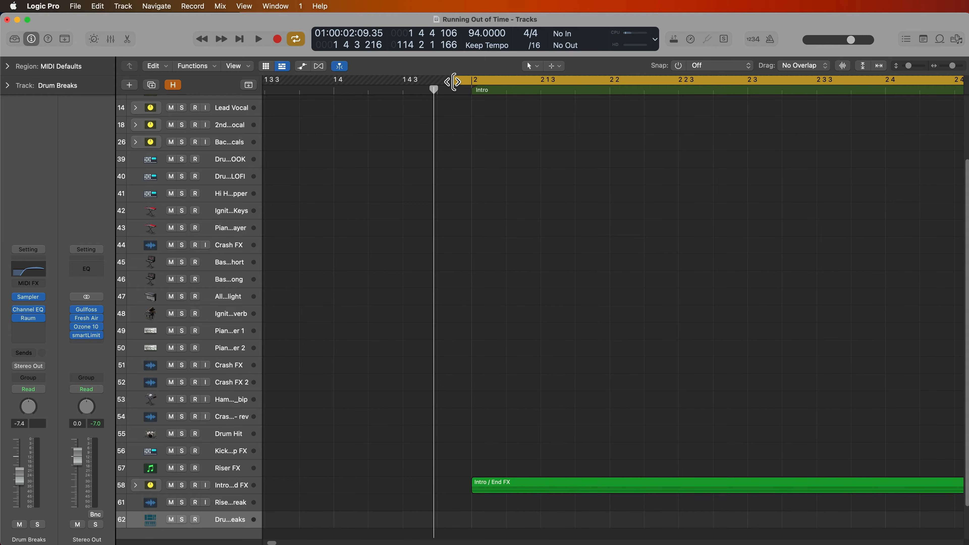
{"action": "left_click_drag", "start_coordinate": [454, 81], "coordinate": [452, 81]}
{"action": "key", "text": "space"}
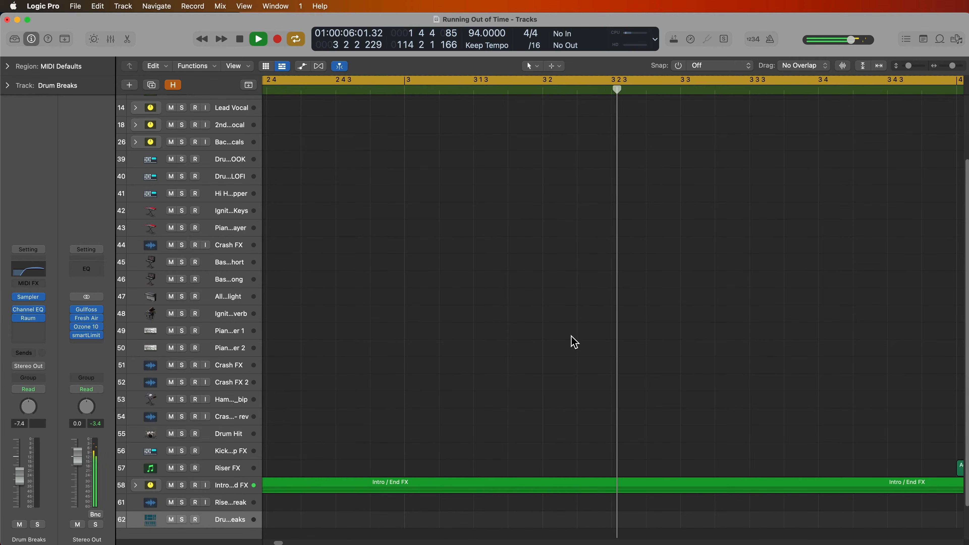
{"action": "key", "text": "space"}
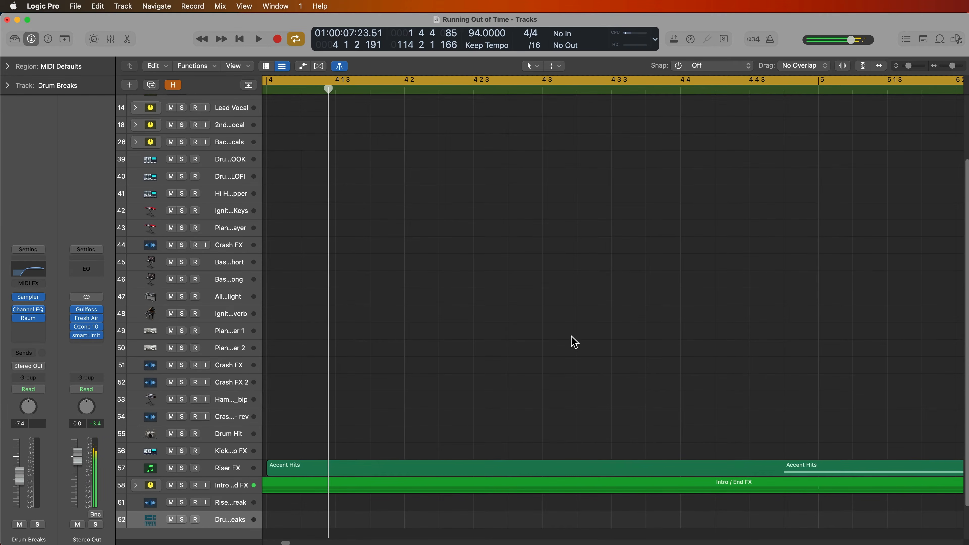
Step: Return the playhead to the project start and set the cycle start to 1 4 4 39, just before the Intro / End FX region
{"action": "key", "text": "super+Left"}
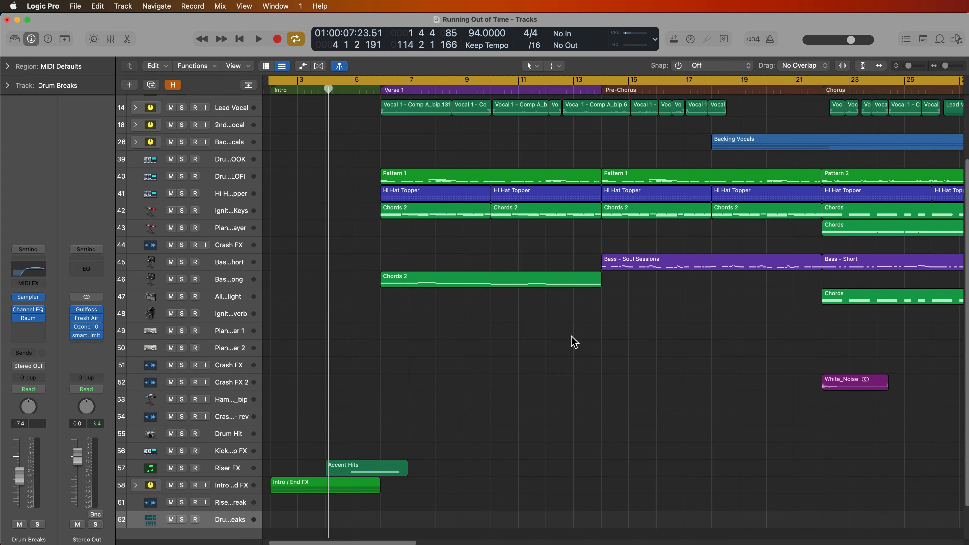
{"action": "key", "text": "Return"}
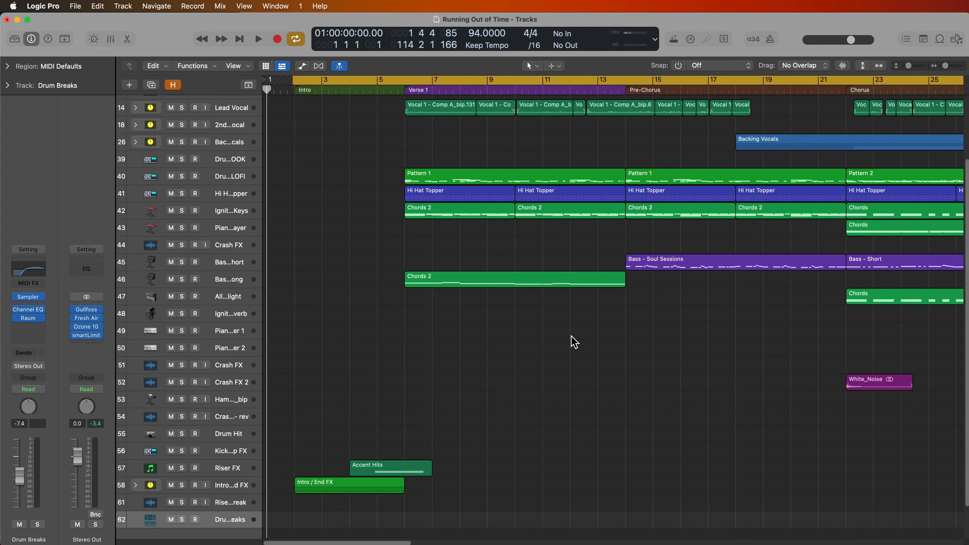
{"action": "key", "text": "super+Right"}
{"action": "key", "text": "super+Right"}
{"action": "key", "text": "super+Right"}
{"action": "key", "text": "super+Right"}
{"action": "key", "text": "super+Right"}
{"action": "key", "text": "super+Right"}
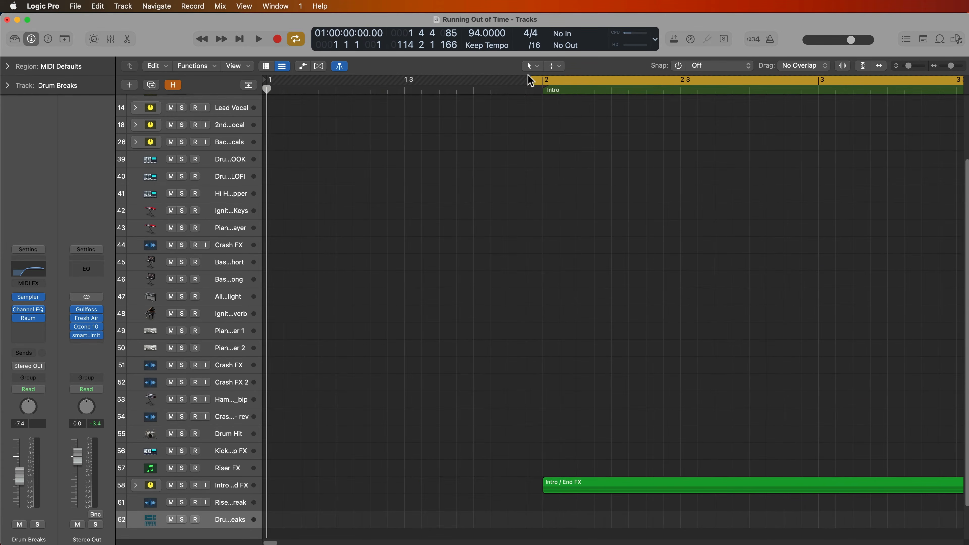
{"action": "left_click", "coordinate": [535, 81]}
{"action": "left_click", "coordinate": [533, 81]}
{"action": "left_click_drag", "start_coordinate": [534, 81], "coordinate": [531, 81]}
Step: Place the playhead at 115 2 1 203, past the last regions, and inspect the end of the cycle range
{"action": "key", "text": "cmd+Left"}
{"action": "key", "text": "cmd+Left"}
{"action": "key", "text": "cmd+Left"}
{"action": "key", "text": "cmd+Left"}
{"action": "key", "text": "cmd+Left"}
{"action": "key", "text": "cmd+Left"}
{"action": "scroll", "coordinate": [526, 111], "scroll_direction": "right", "scroll_amount": 15}
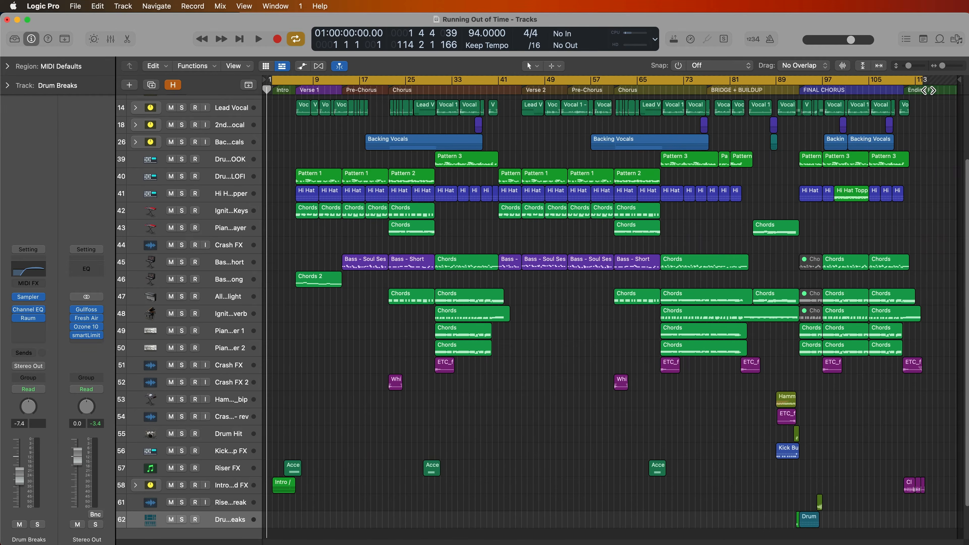
{"action": "left_click", "coordinate": [928, 90]}
{"action": "key", "text": "cmd+Right"}
{"action": "key", "text": "cmd+Right"}
{"action": "key", "text": "cmd+Right"}
{"action": "key", "text": "cmd+Right"}
{"action": "key", "text": "cmd+Right"}
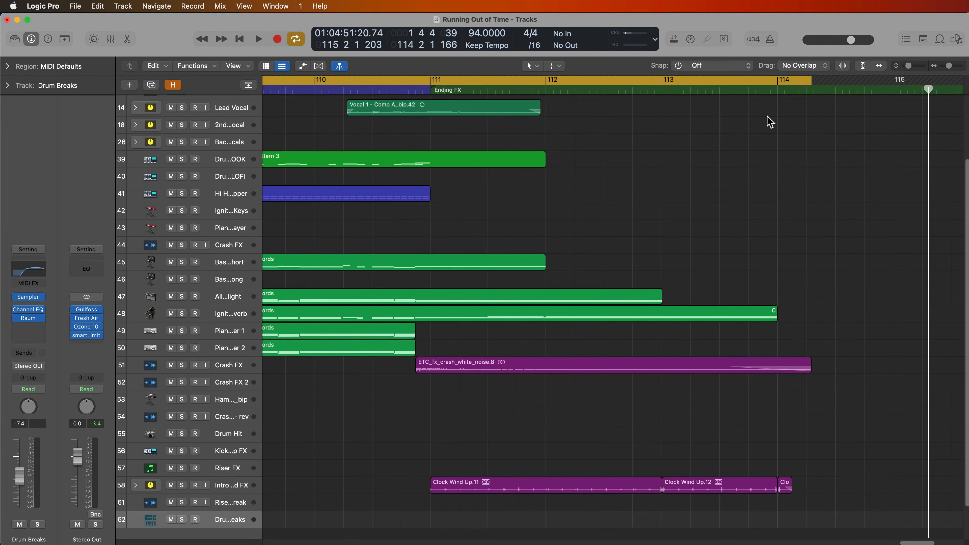
Step: Turn the cycle off and play from about bar 105 through the ending, stopping at 115 2 3 116 where the tail dies away
{"action": "key", "text": "super+Left"}
{"action": "key", "text": "super+Left"}
{"action": "key", "text": "super+Left"}
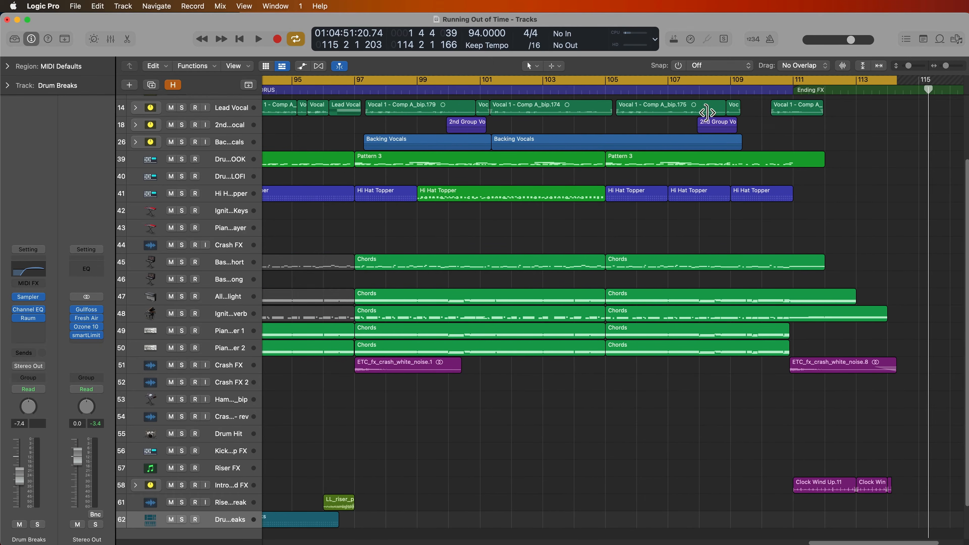
{"action": "left_click", "coordinate": [600, 90]}
{"action": "key", "text": "c"}
{"action": "key", "text": "space"}
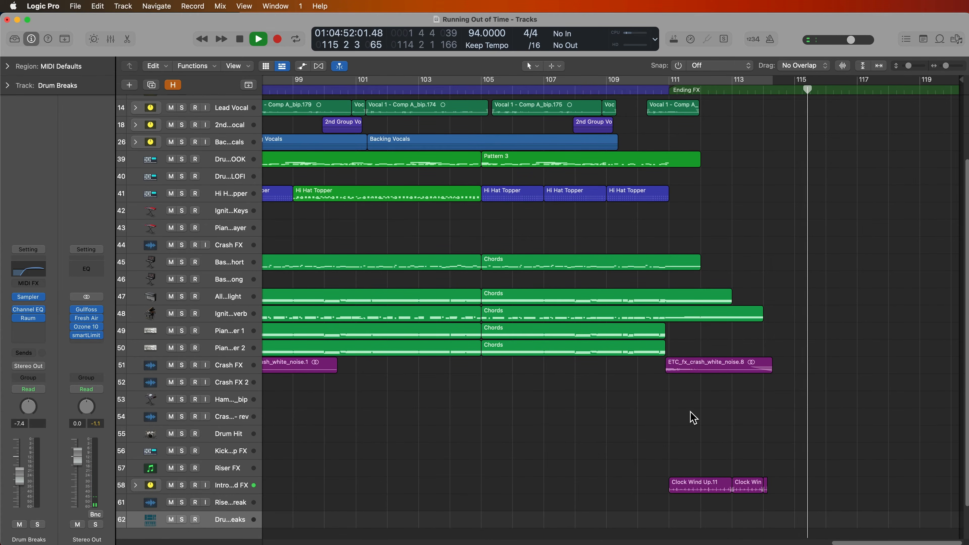
{"action": "key", "text": "space"}
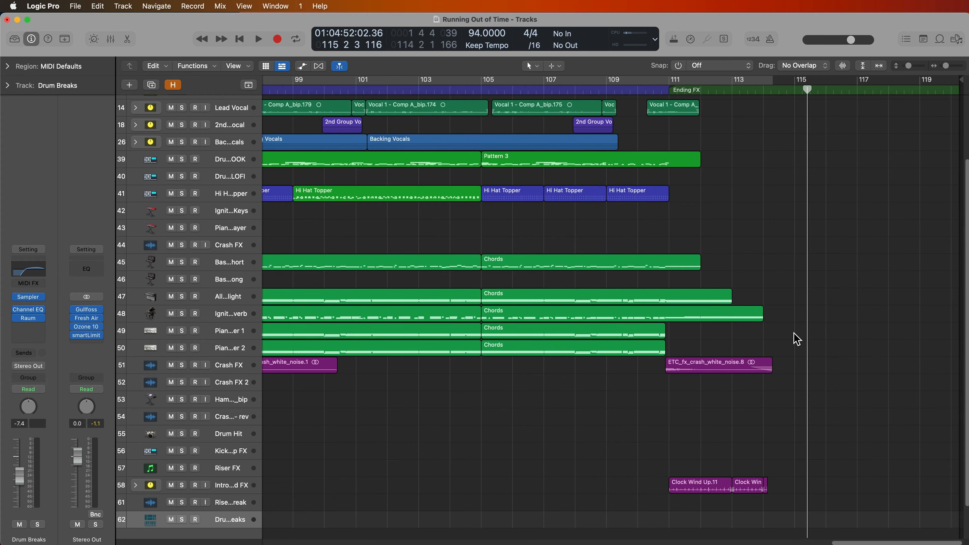
Step: Turn the cycle back on and extend its end to 115 3 2 20, just past the playhead
{"action": "key", "text": "c"}
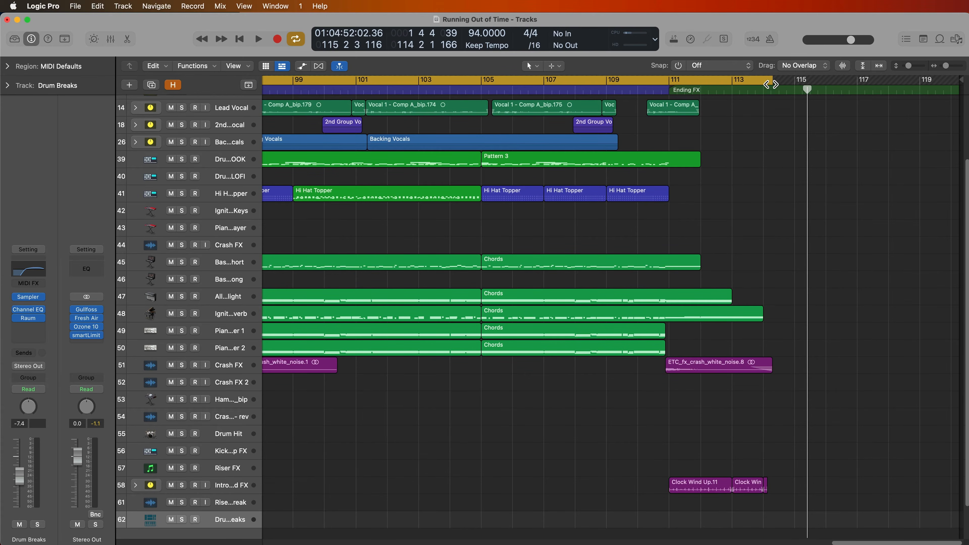
{"action": "left_click_drag", "start_coordinate": [775, 79], "coordinate": [809, 76]}
{"action": "key", "text": "super+Right"}
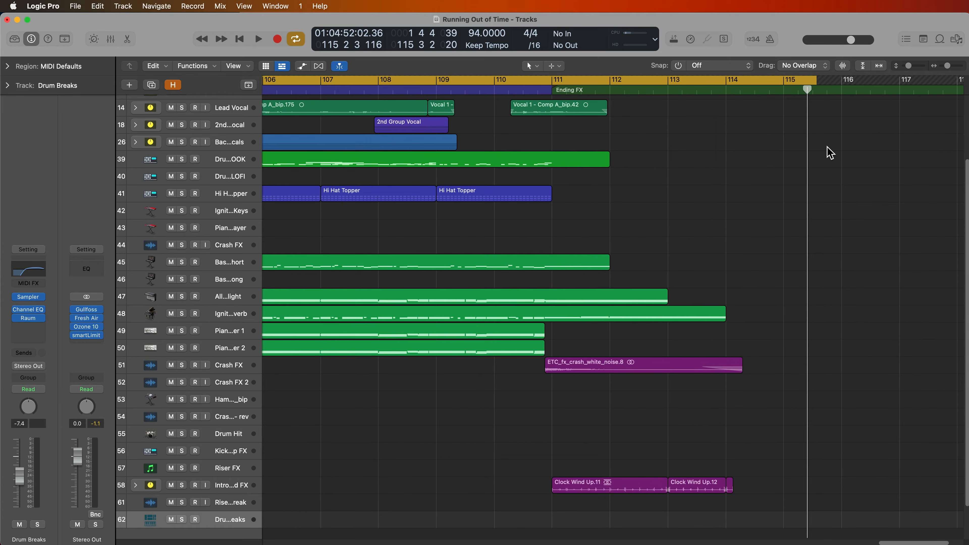
Step: Turn the cycle off and place the playhead at 110 4 2 239, where the final crash white noise region starts
{"action": "key", "text": "c"}
{"action": "left_click", "coordinate": [529, 88]}
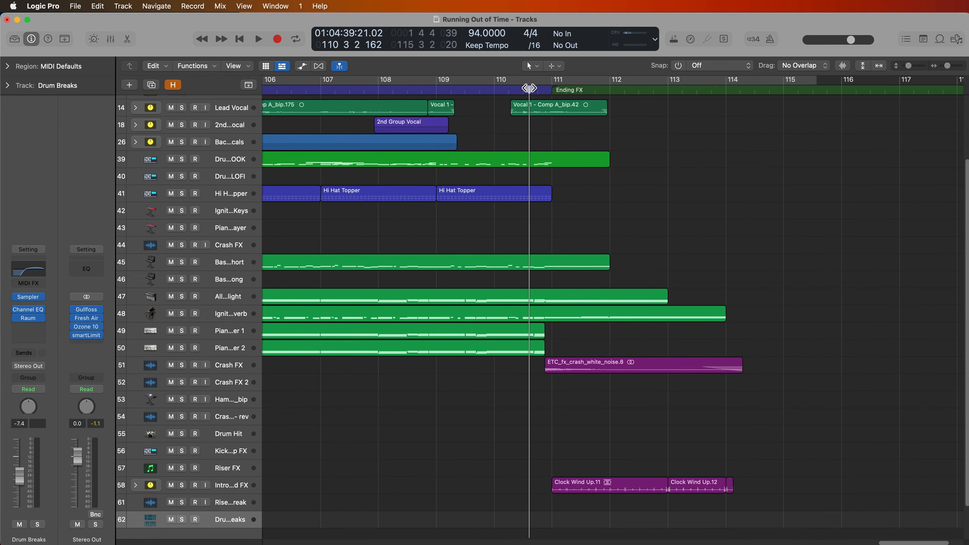
{"action": "left_click", "coordinate": [817, 89]}
{"action": "left_click", "coordinate": [544, 89]}
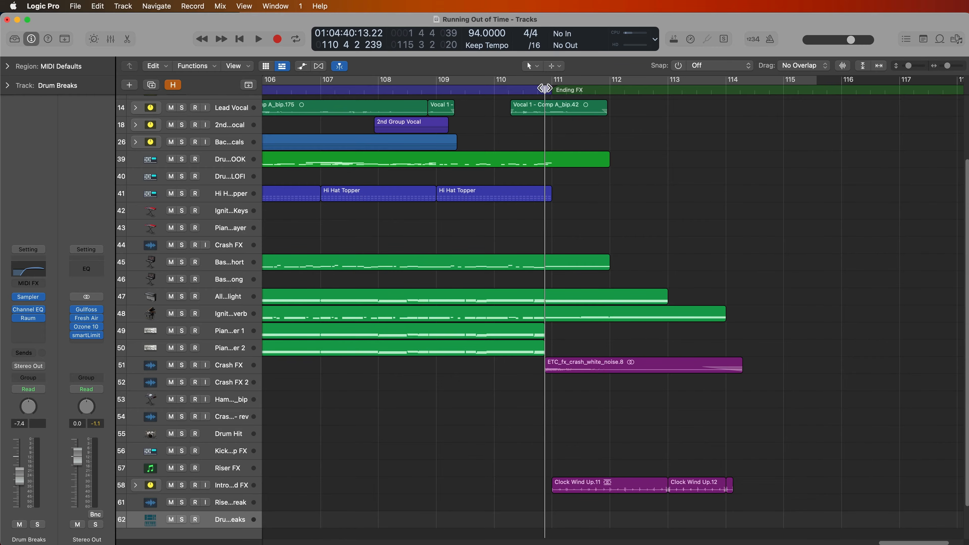
{"action": "key", "text": "c"}
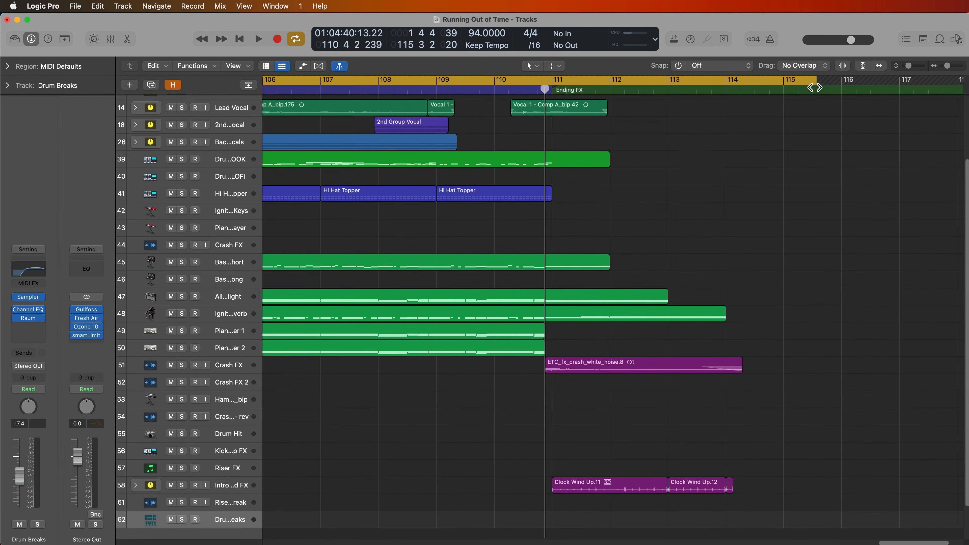
{"action": "key", "text": "c"}
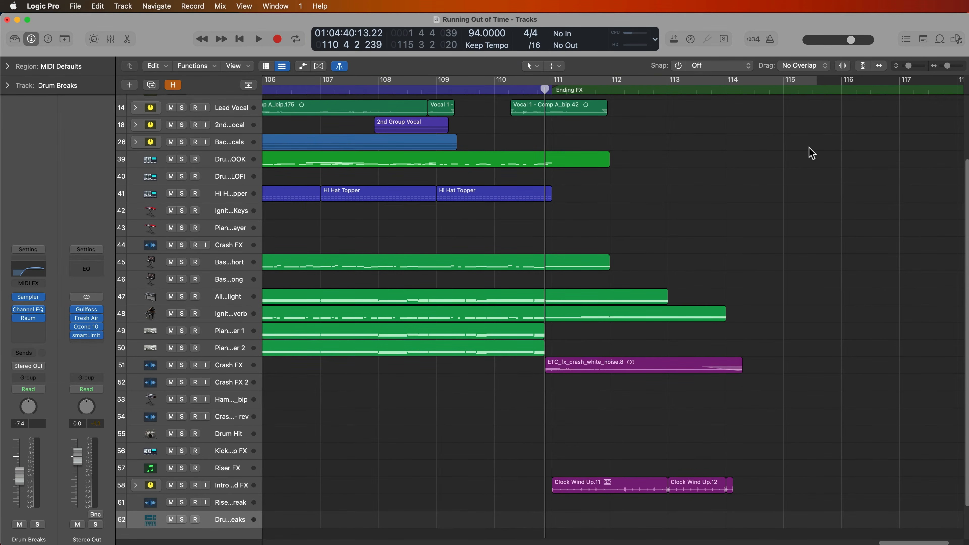
{"action": "scroll", "coordinate": [812, 153], "scroll_direction": "down", "scroll_amount": 2}
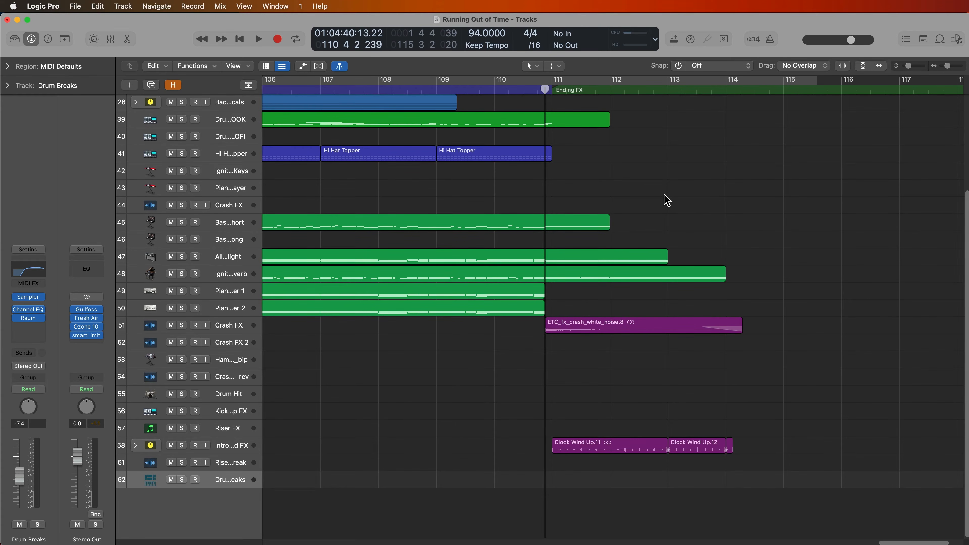
Step: Create a track for the Master channel strip and move it to the top of the track list
{"action": "key", "text": "x"}
{"action": "scroll", "coordinate": [822, 352], "scroll_direction": "down", "scroll_amount": 5}
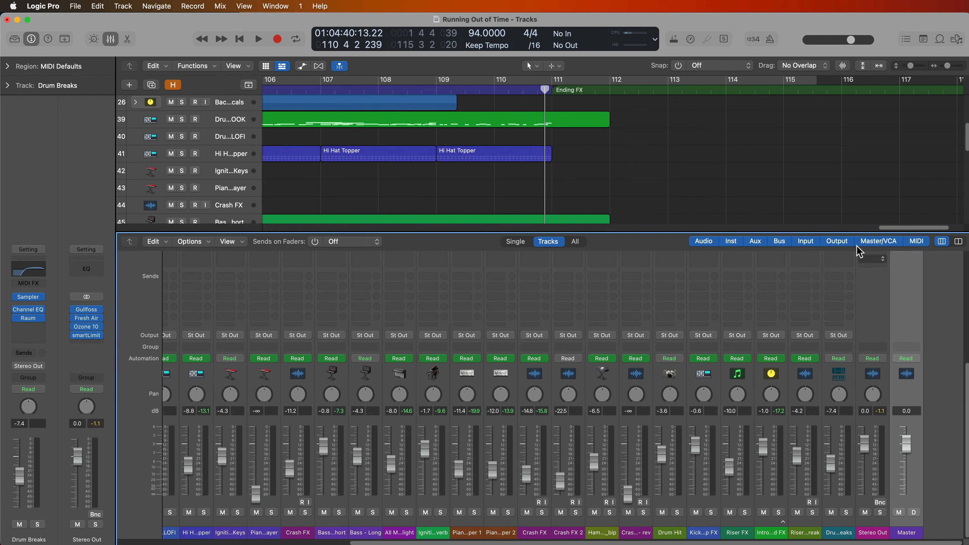
{"action": "right_click", "coordinate": [897, 287]}
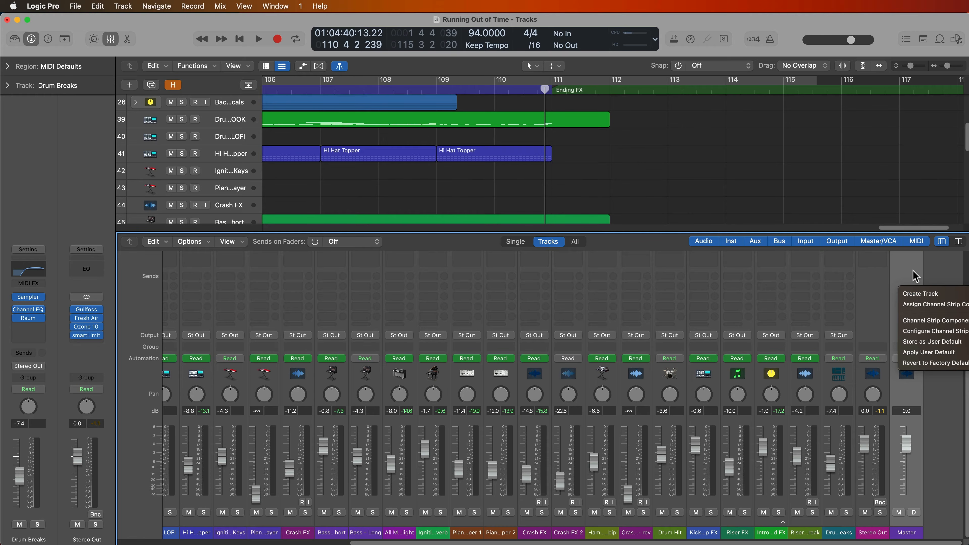
{"action": "left_click", "coordinate": [921, 295]}
{"action": "key", "text": "x"}
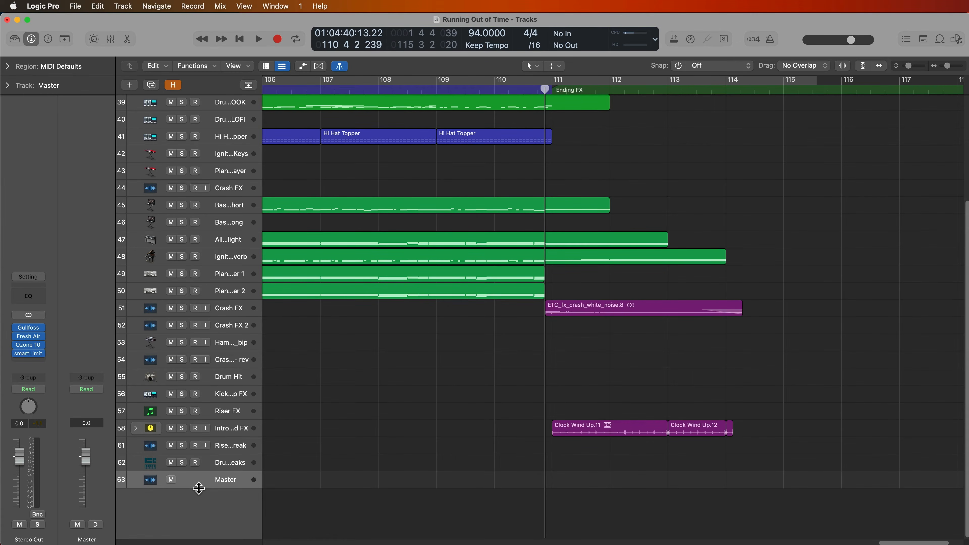
{"action": "left_click_drag", "start_coordinate": [199, 487], "coordinate": [229, 12]}
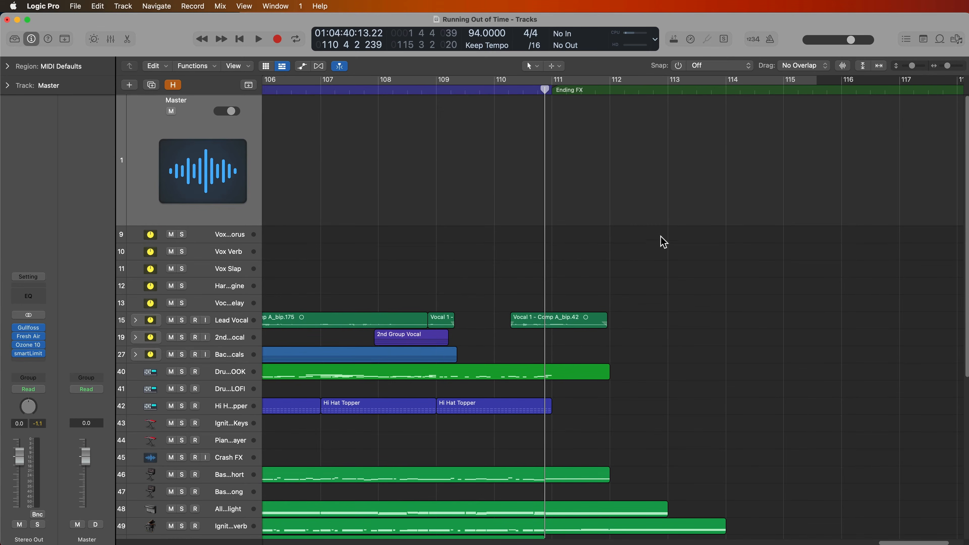
Step: Show automation and draw a Master volume fade from 0.0 dB at about bar 113 to -∞ dB at the cycle end
{"action": "key", "text": "a"}
{"action": "key", "text": "super+Up"}
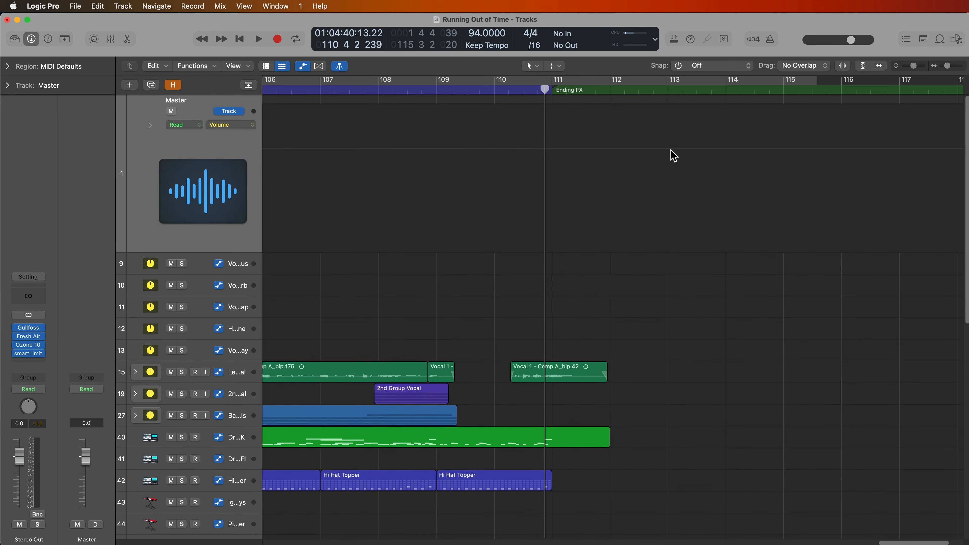
{"action": "left_click", "coordinate": [676, 149]}
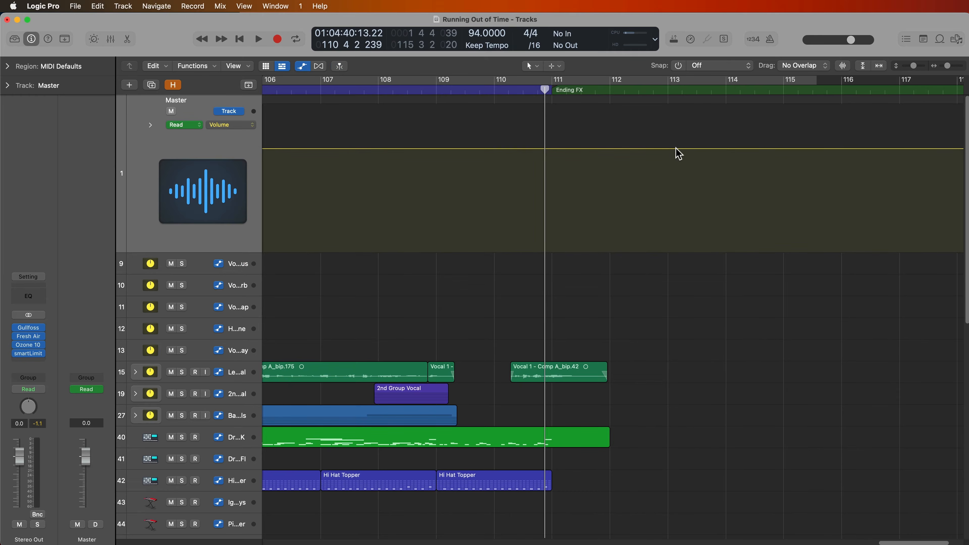
{"action": "left_click", "coordinate": [781, 149]}
{"action": "left_click_drag", "start_coordinate": [781, 148], "coordinate": [831, 316]}
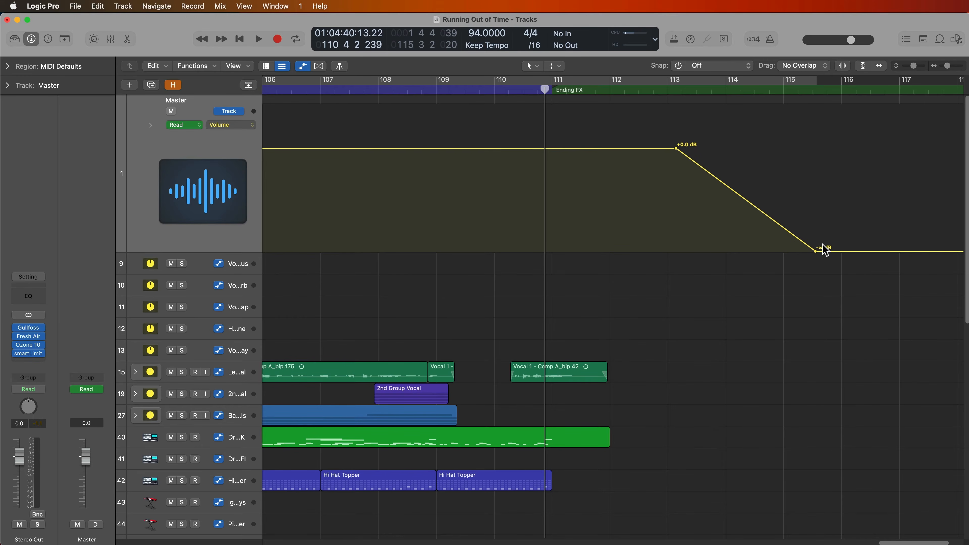
Step: Play the ending and shorten the Master fade by moving its 0.0 dB start point to about 114 3
{"action": "left_click_drag", "start_coordinate": [678, 149], "coordinate": [726, 149]}
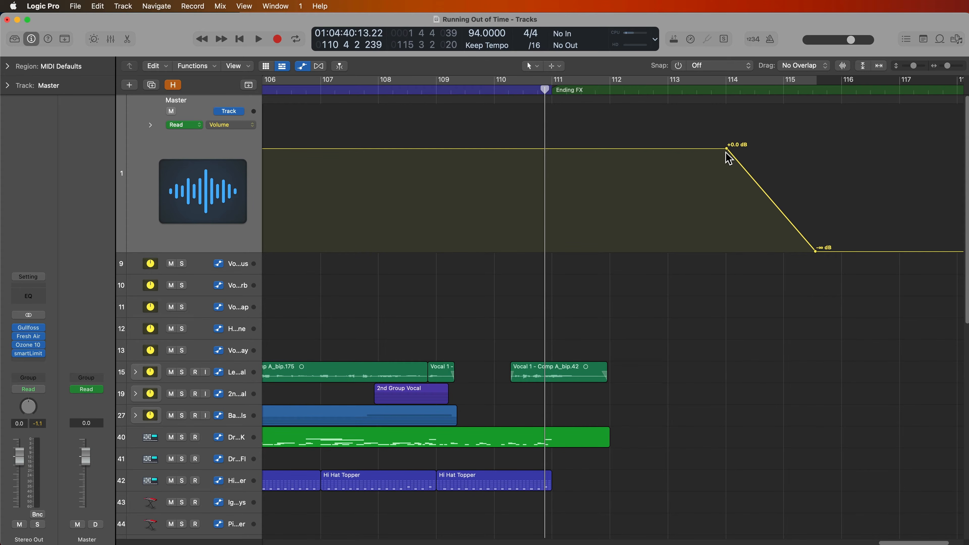
{"action": "key", "text": "space"}
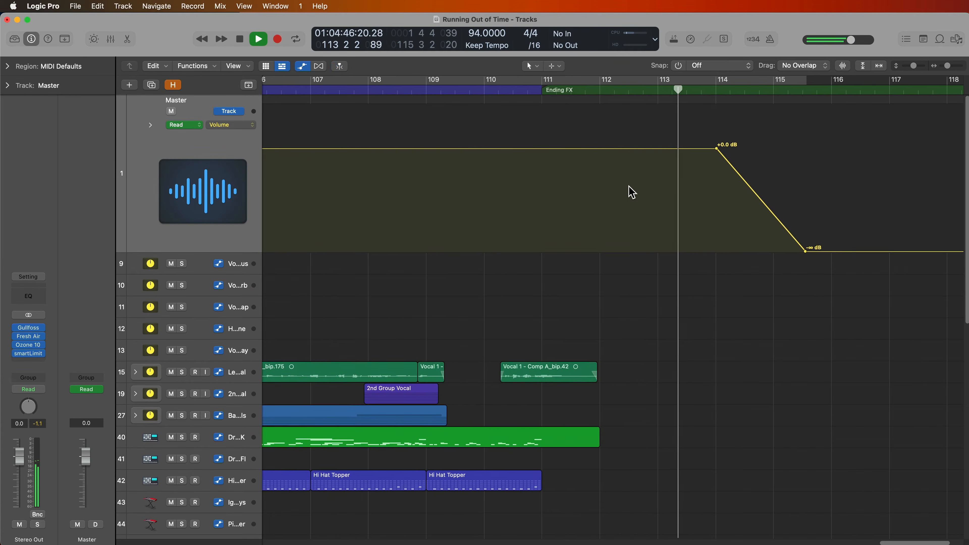
{"action": "scroll", "coordinate": [629, 191], "scroll_direction": "right", "scroll_amount": 5}
{"action": "left_click_drag", "start_coordinate": [603, 150], "coordinate": [635, 150]}
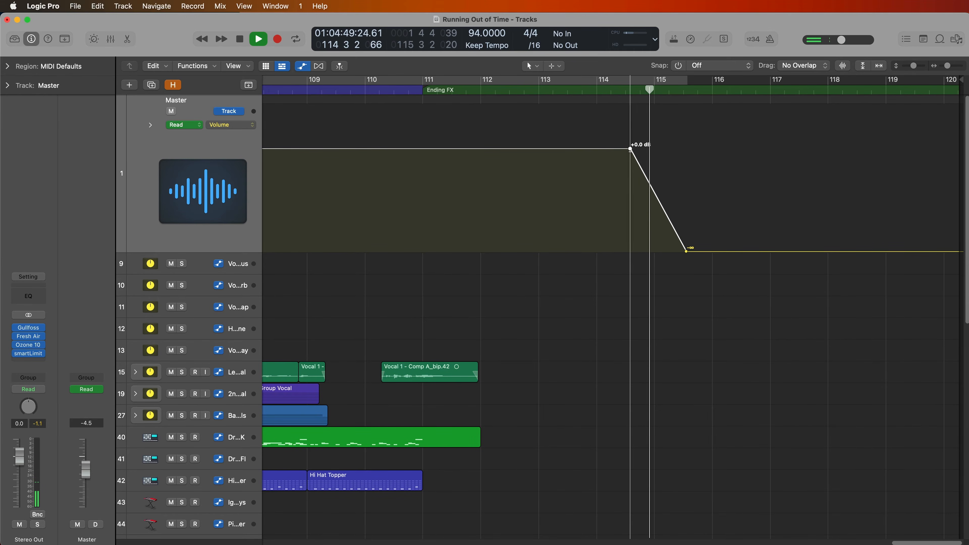
{"action": "left_click", "coordinate": [515, 251]}
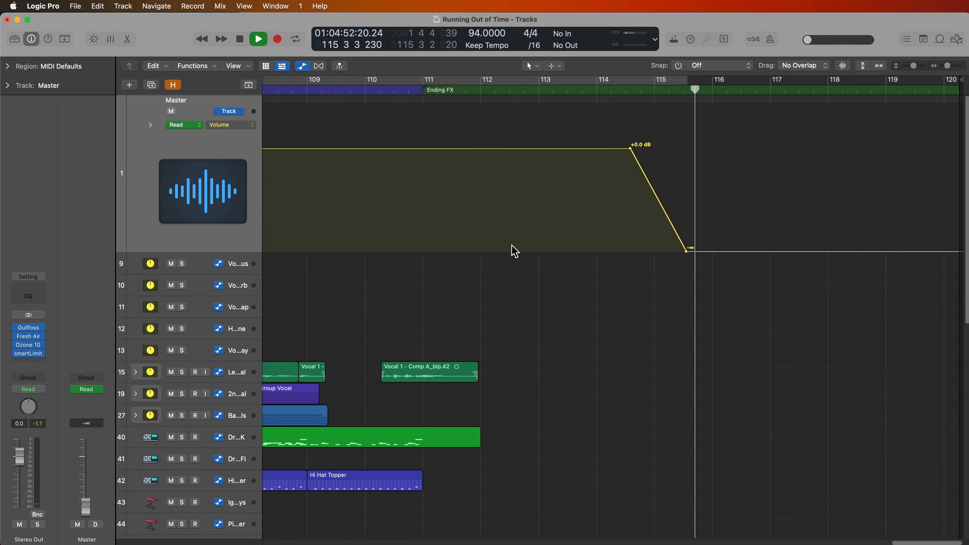
{"action": "key", "text": "space"}
Step: Reactivate the cycle range and hide the automation, with the whole arrangement in view and the playhead at the project start
{"action": "key", "text": "c"}
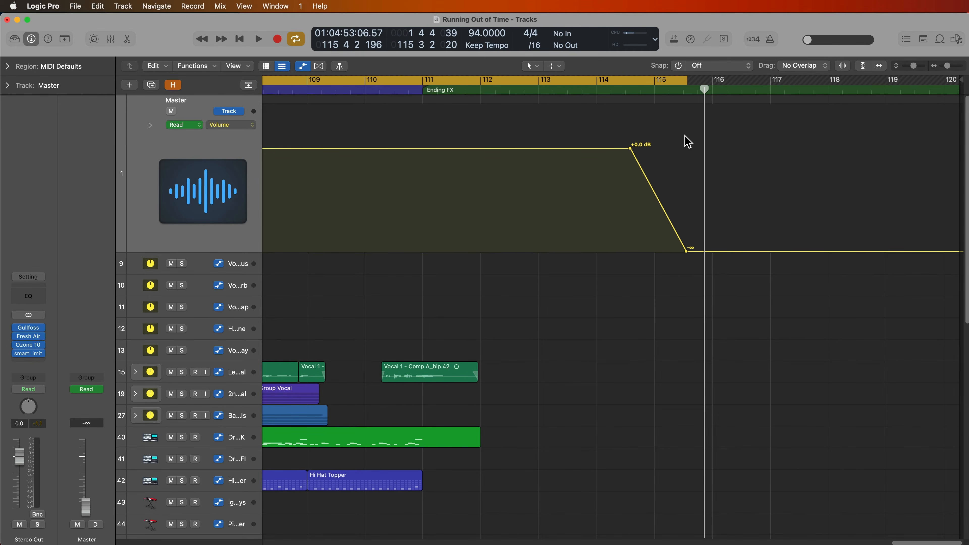
{"action": "key", "text": "a"}
{"action": "key", "text": "z"}
{"action": "key", "text": "Return"}
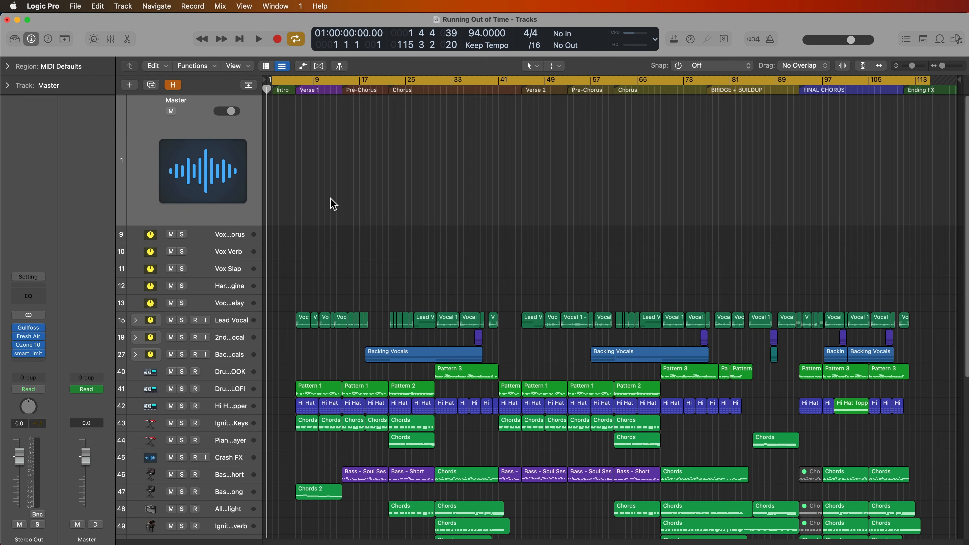
Step: Locate the bounce control on the Stereo Out channel strip in the Mixer, then close the Mixer
{"action": "key", "text": "x"}
{"action": "scroll", "coordinate": [731, 380], "scroll_direction": "right", "scroll_amount": 10}
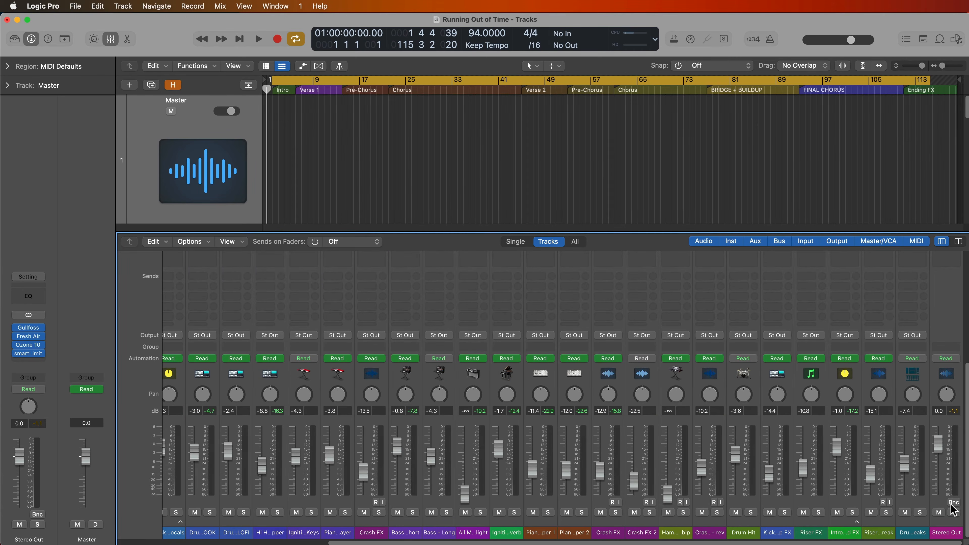
{"action": "key", "text": "x"}
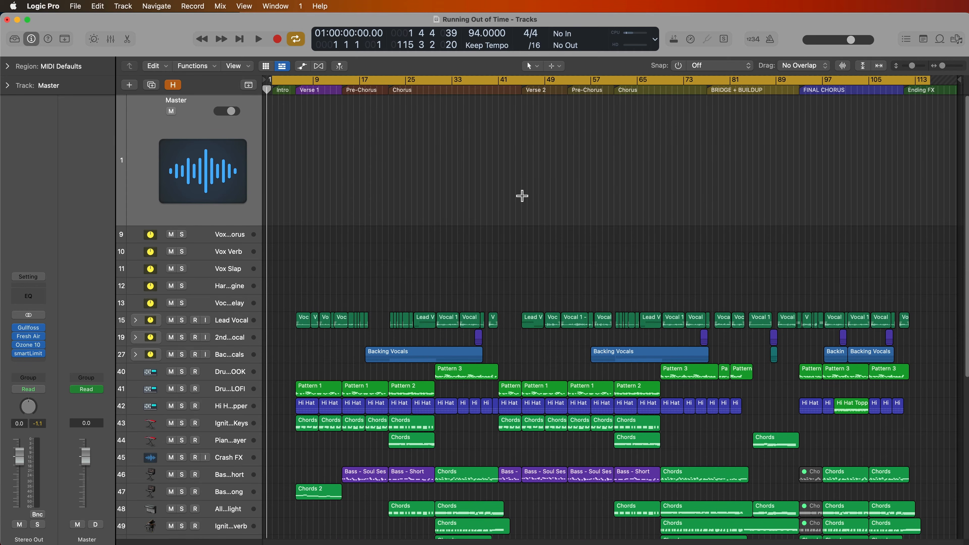
Step: Open the Bounce settings for the project and choose Wave as the PCM file format with 24 Bit resolution
{"action": "key", "text": "super+b"}
{"action": "left_click_drag", "start_coordinate": [589, 147], "coordinate": [522, 163]}
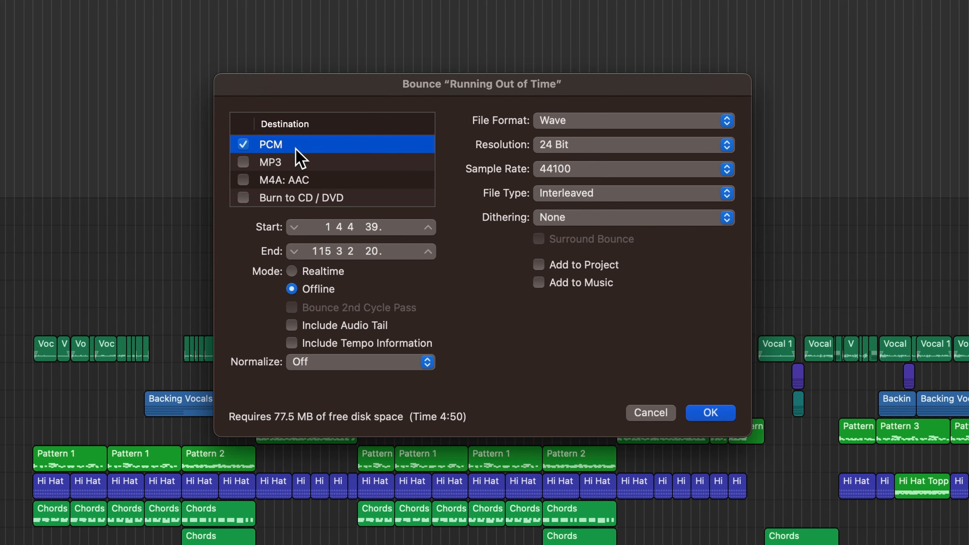
{"action": "left_click", "coordinate": [635, 121]}
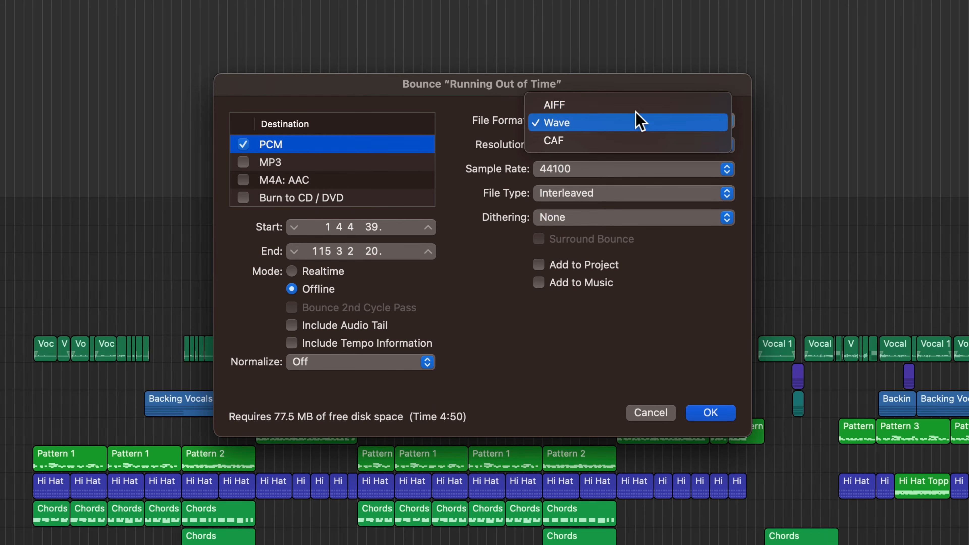
{"action": "left_click", "coordinate": [625, 127]}
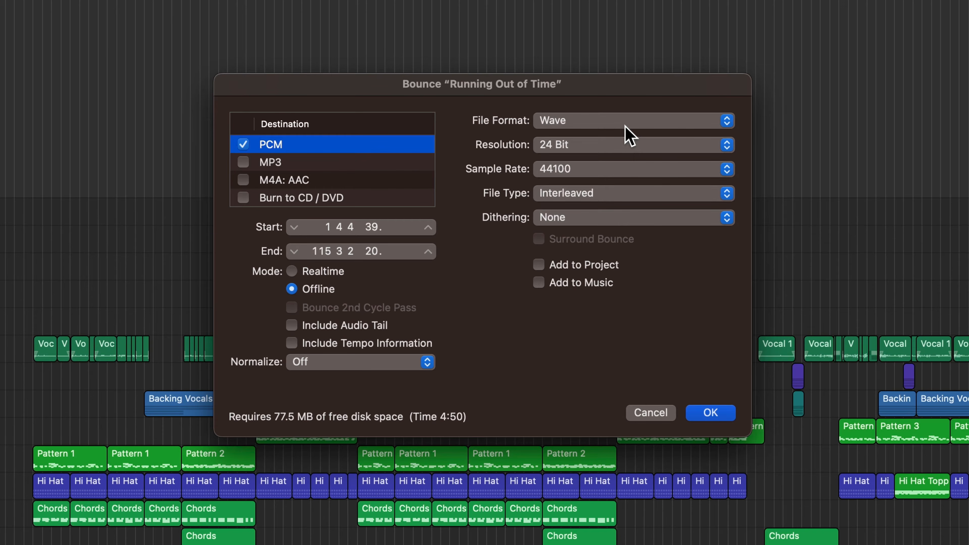
{"action": "left_click", "coordinate": [596, 146]}
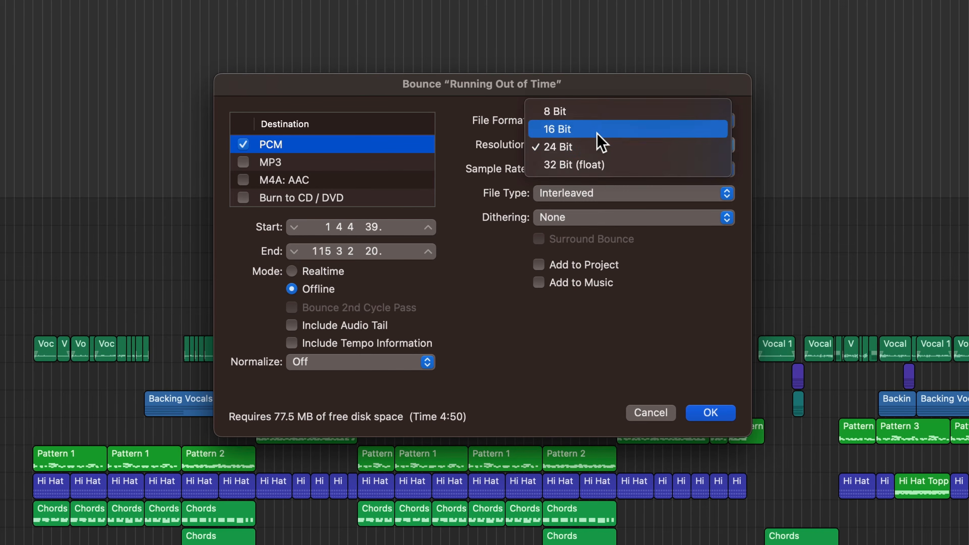
{"action": "left_click", "coordinate": [598, 148]}
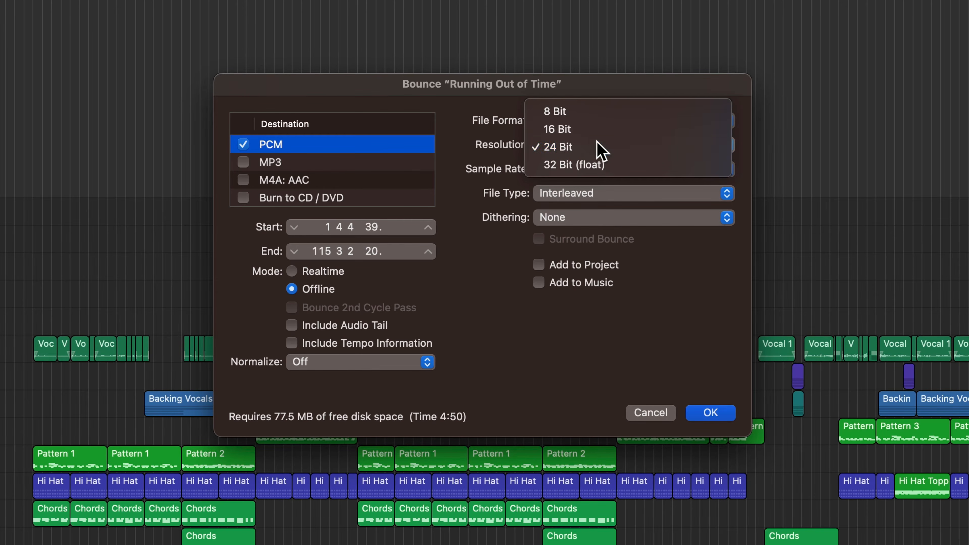
Step: Keep the sample rate at 44100 and set the PCM resolution to 16 Bit
{"action": "left_click", "coordinate": [618, 177]}
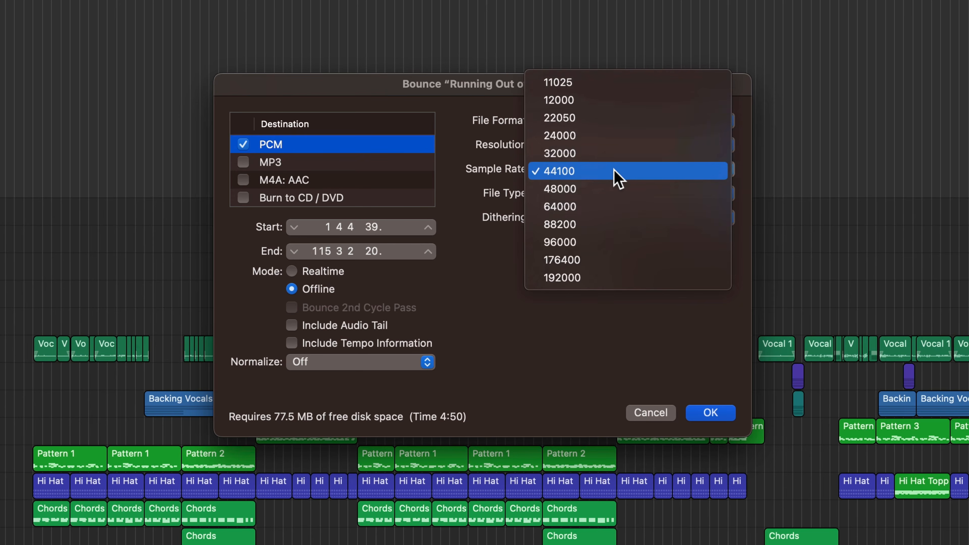
{"action": "left_click", "coordinate": [595, 177]}
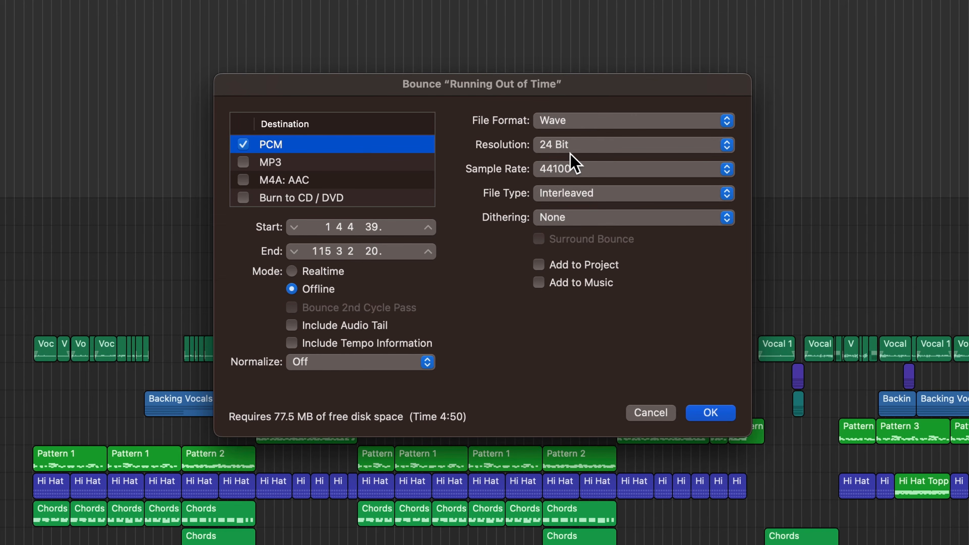
{"action": "left_click", "coordinate": [584, 147]}
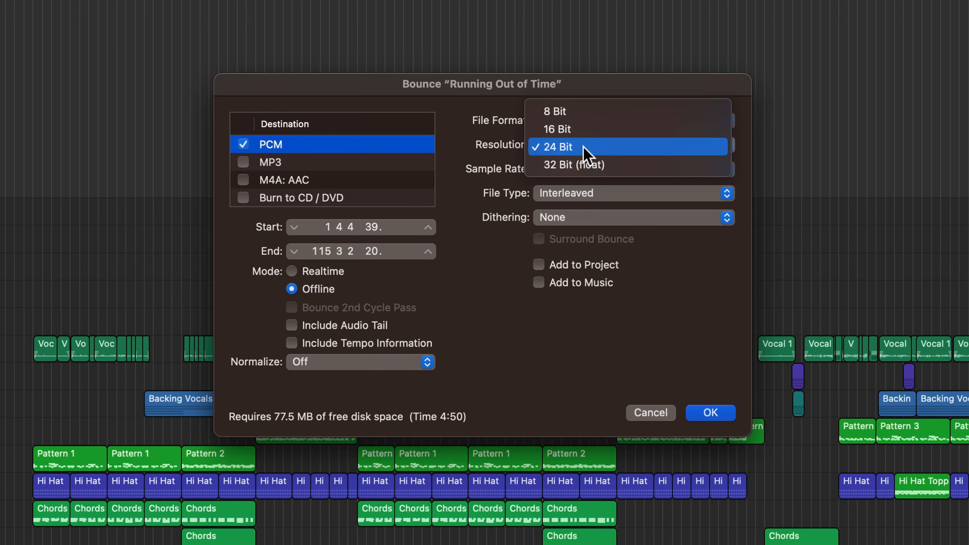
{"action": "left_click", "coordinate": [586, 132]}
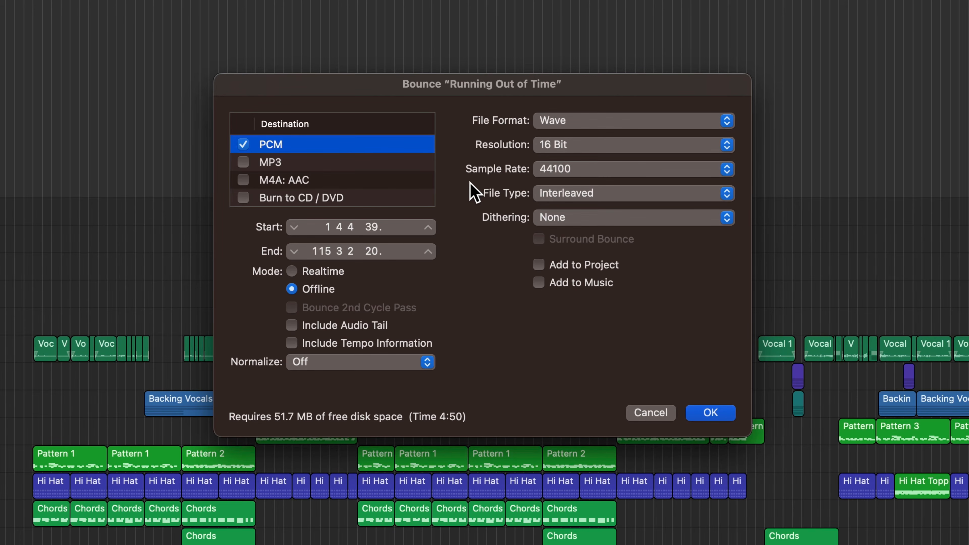
{"action": "left_click", "coordinate": [570, 172]}
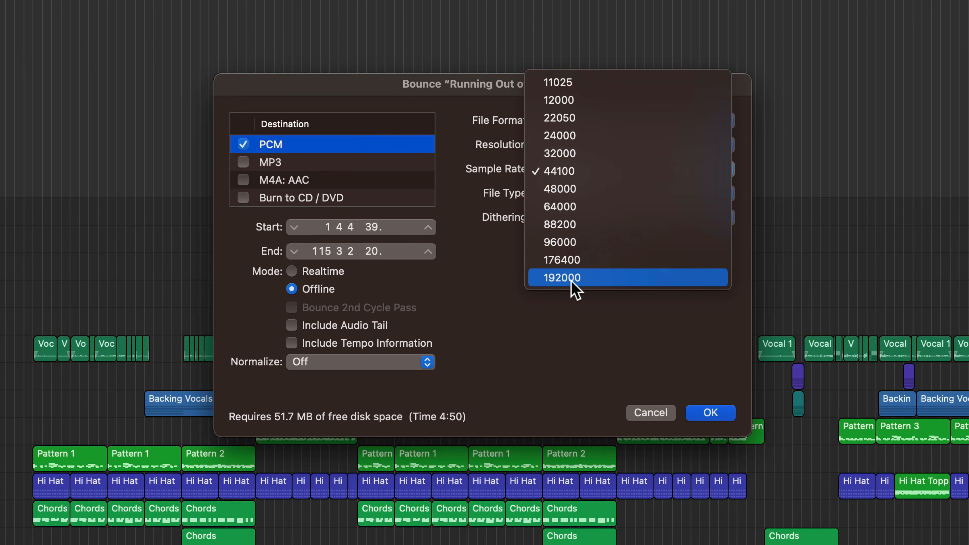
{"action": "left_click", "coordinate": [516, 176]}
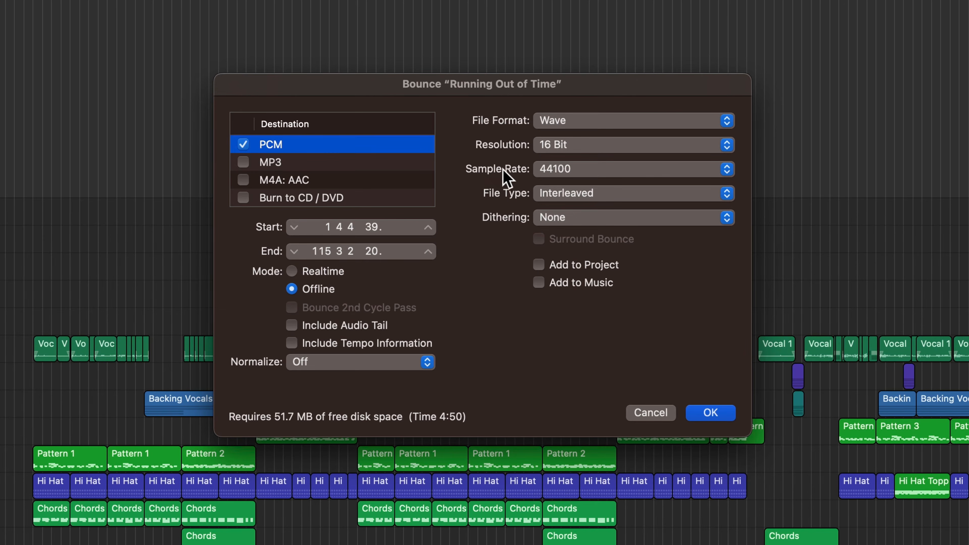
Step: Try 24 Bit resolution with the 44100 sample rate, and return the resolution to 16 Bit
{"action": "left_click", "coordinate": [580, 147]}
{"action": "left_click", "coordinate": [580, 165]}
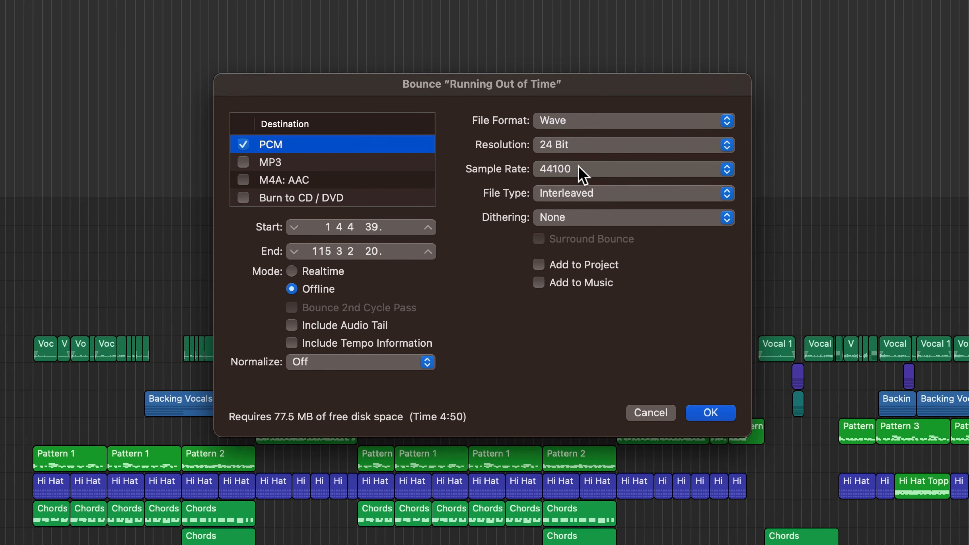
{"action": "left_click", "coordinate": [580, 168]}
{"action": "left_click", "coordinate": [535, 172]}
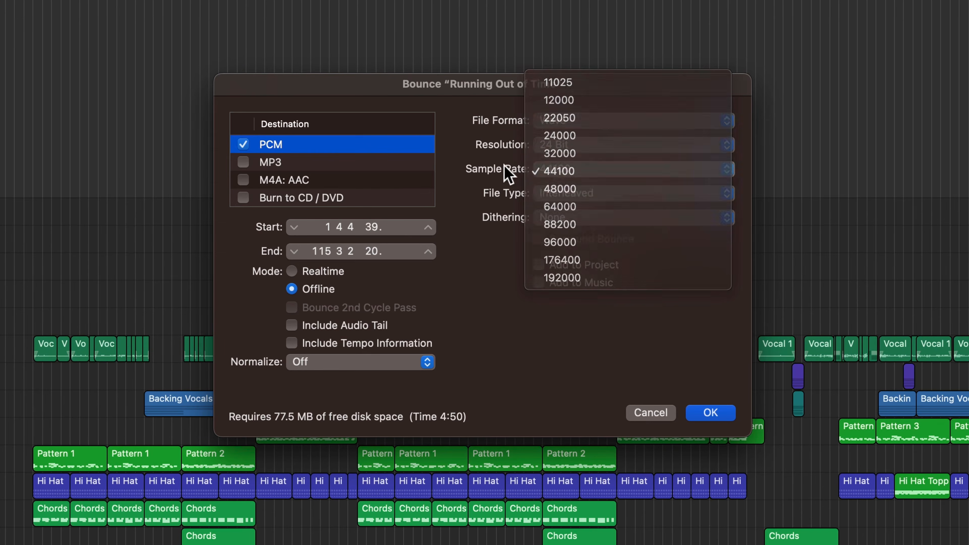
{"action": "left_click", "coordinate": [579, 146]}
{"action": "left_click", "coordinate": [577, 132]}
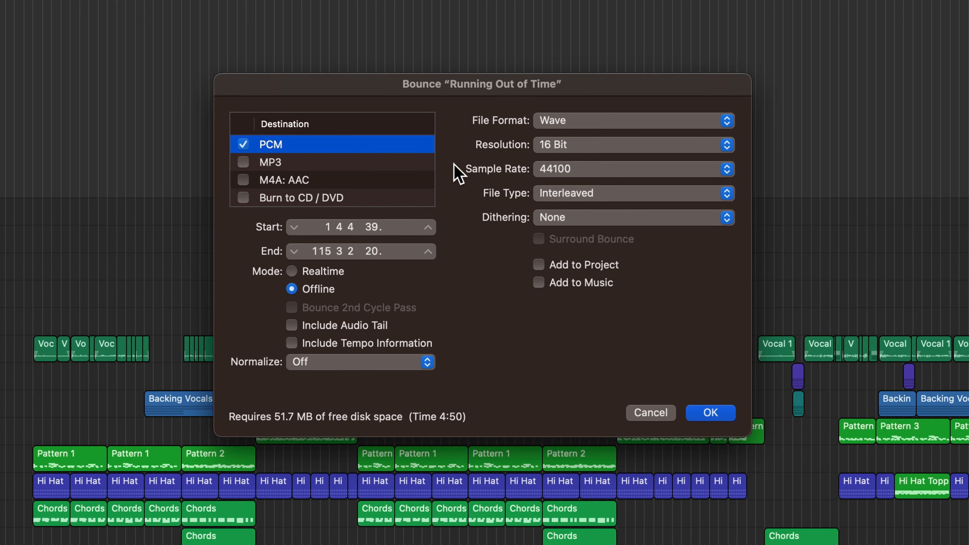
Step: Keep the file type as Interleaved and set the dithering to POW-r #1 (Dithering)
{"action": "left_click", "coordinate": [572, 195]}
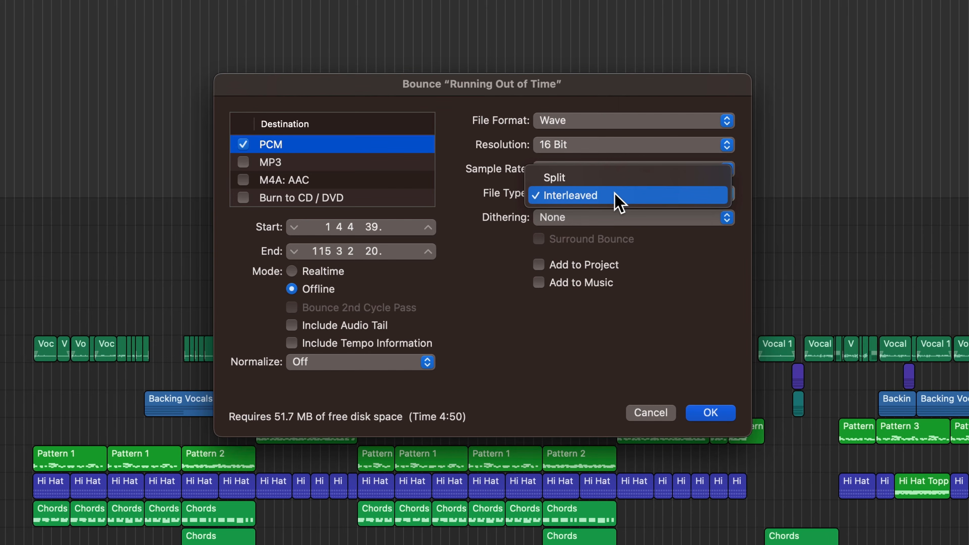
{"action": "left_click", "coordinate": [619, 203]}
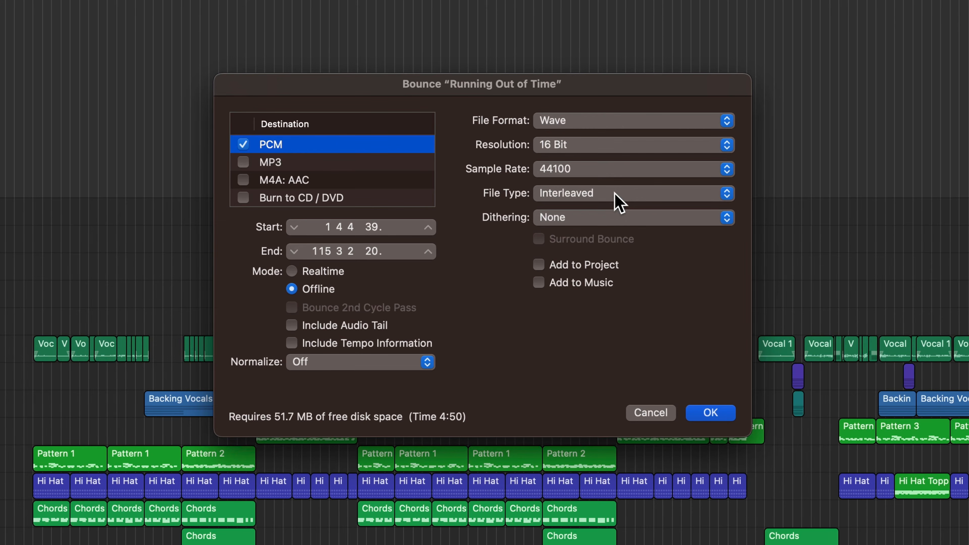
{"action": "left_click", "coordinate": [611, 218]}
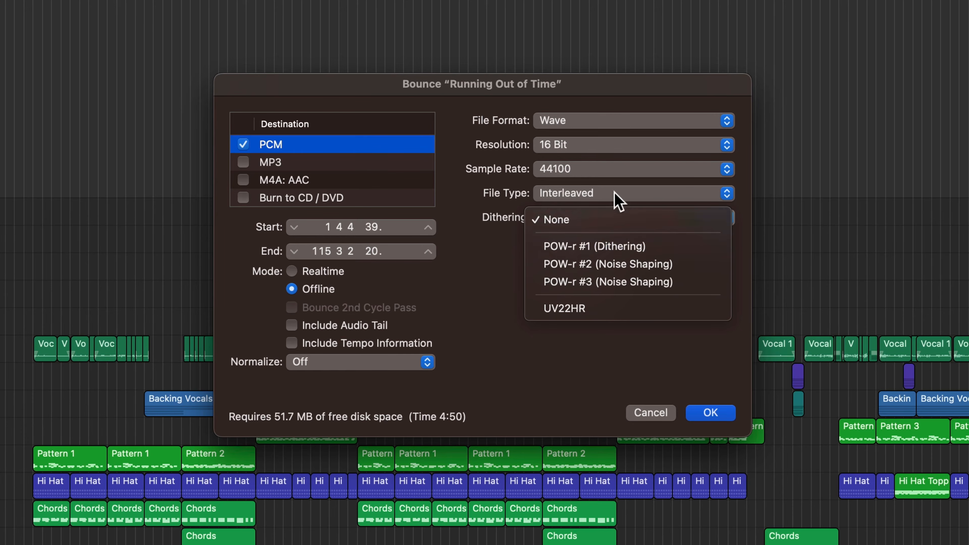
{"action": "left_click", "coordinate": [597, 175]}
{"action": "left_click", "coordinate": [593, 149]}
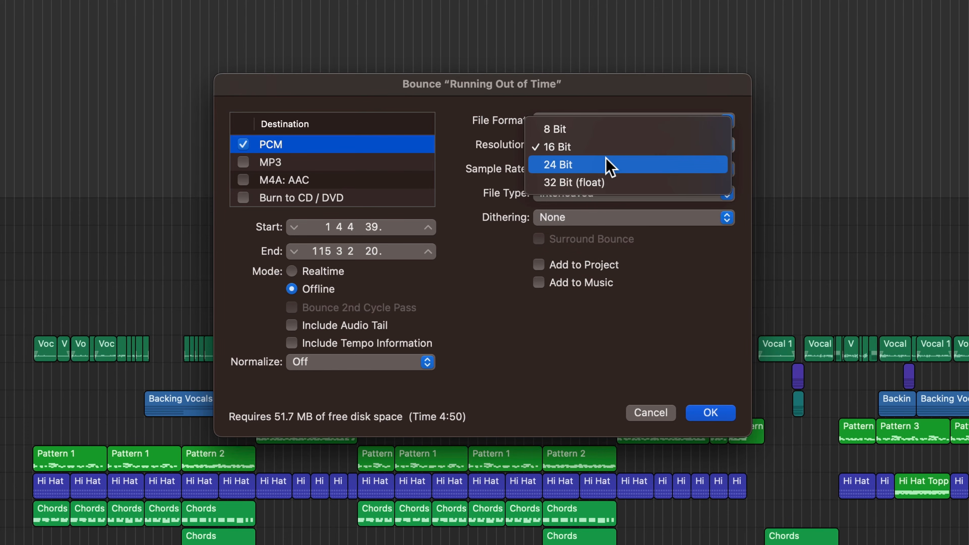
{"action": "left_click", "coordinate": [465, 179]}
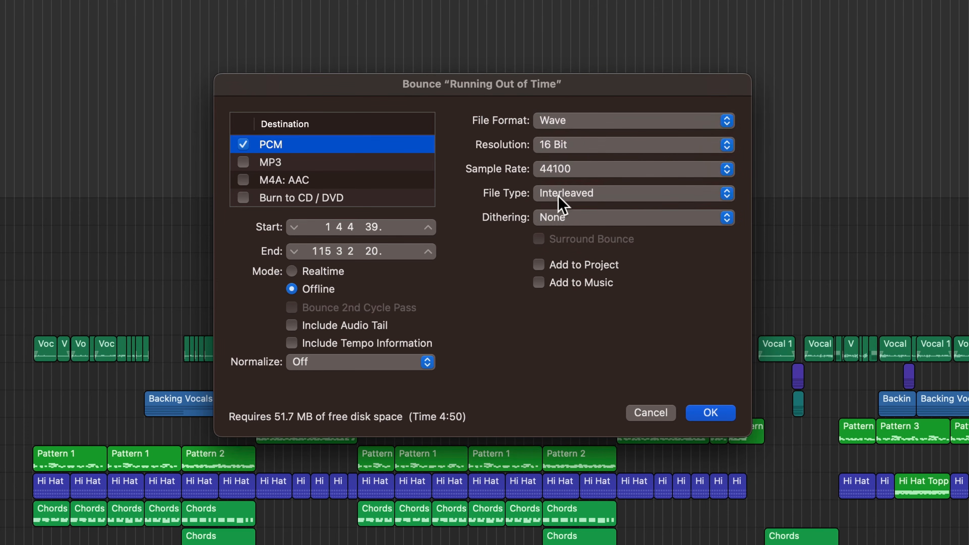
{"action": "left_click", "coordinate": [597, 218]}
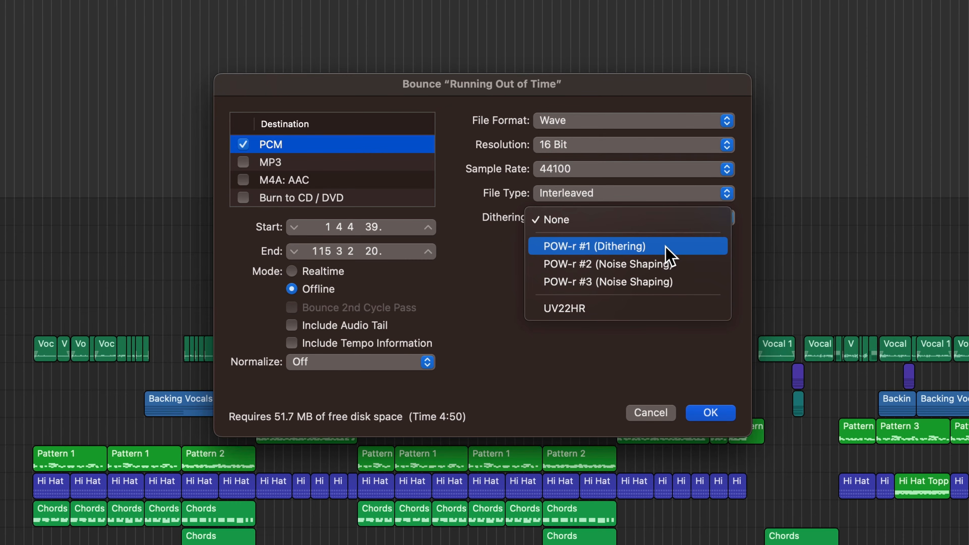
{"action": "left_click", "coordinate": [666, 248]}
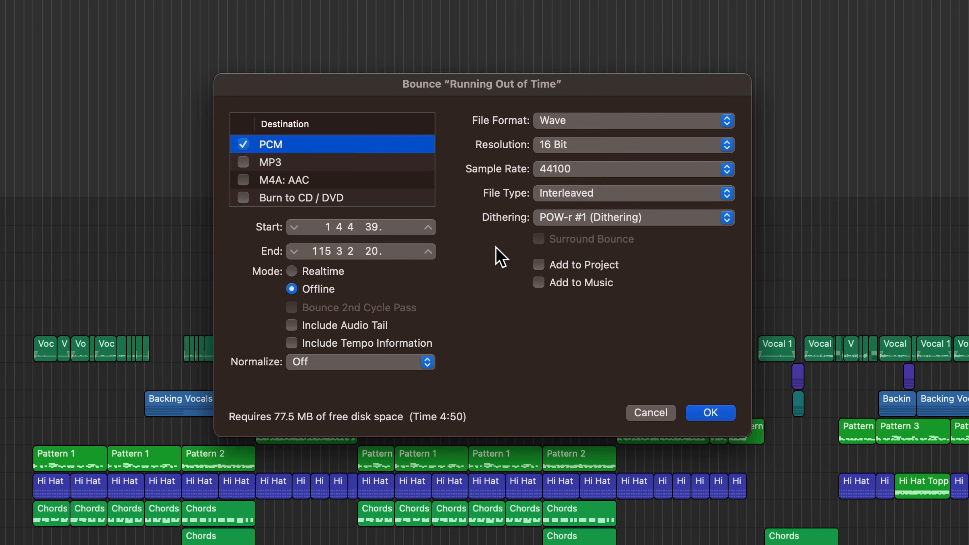
Step: Examine the settings offered for the MP3, M4A: AAC and Burn to CD / DVD destinations
{"action": "left_click", "coordinate": [323, 159]}
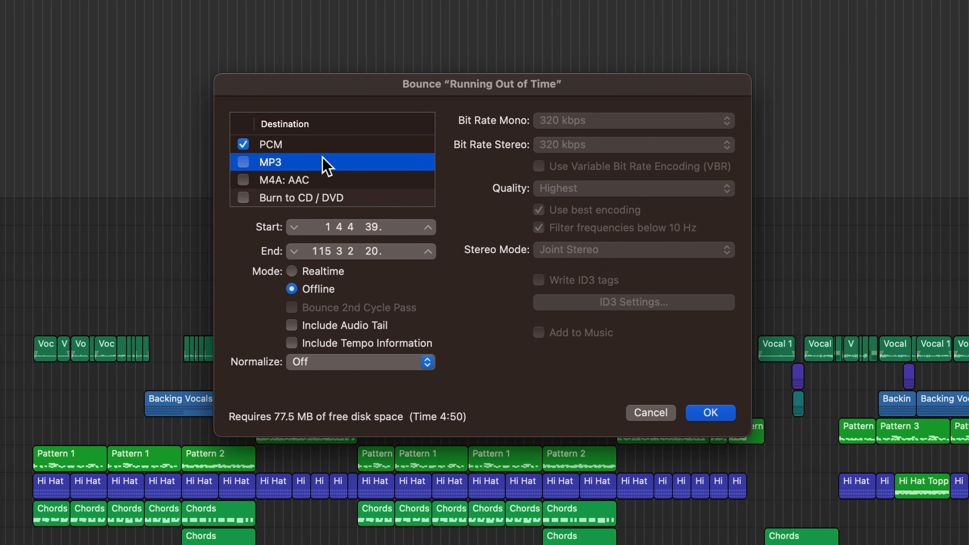
{"action": "left_click", "coordinate": [246, 162]}
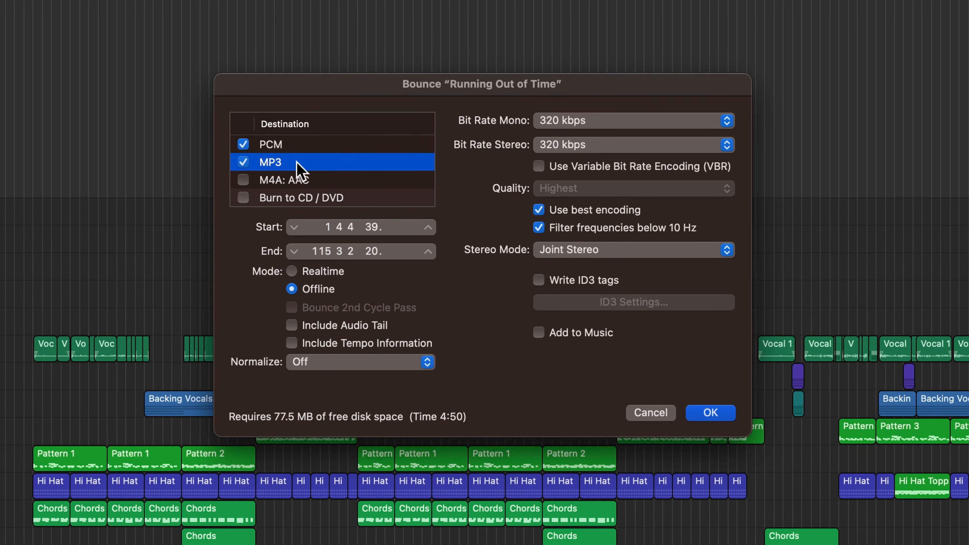
{"action": "left_click", "coordinate": [244, 162]}
{"action": "left_click", "coordinate": [269, 181]}
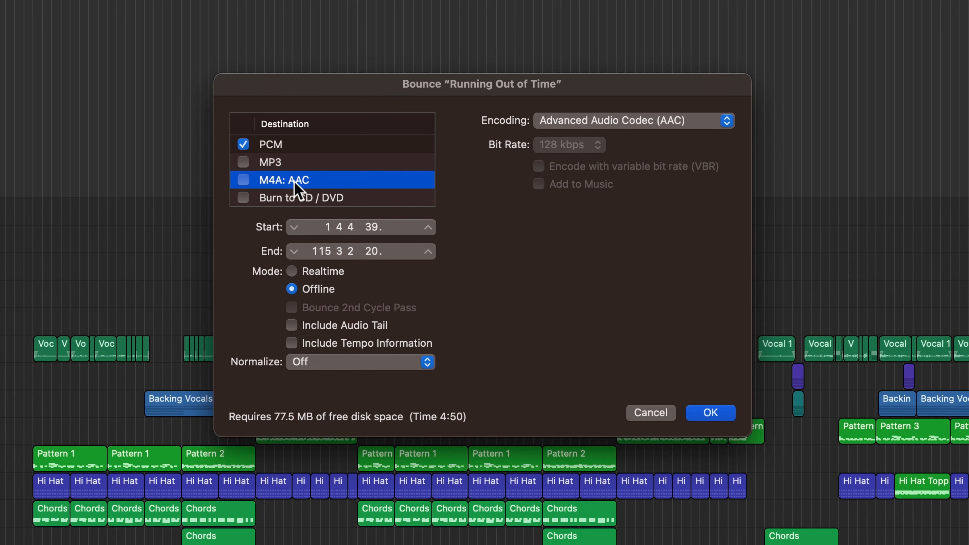
{"action": "left_click", "coordinate": [288, 199]}
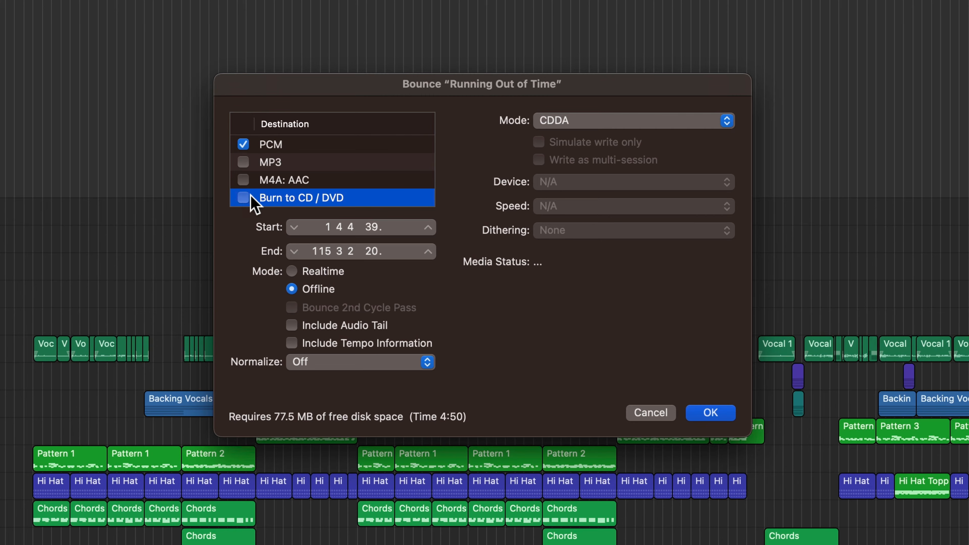
Step: Enable the MP3 destination to check its stereo bit rate options, disable it again, and return to the PCM settings
{"action": "left_click", "coordinate": [310, 163]}
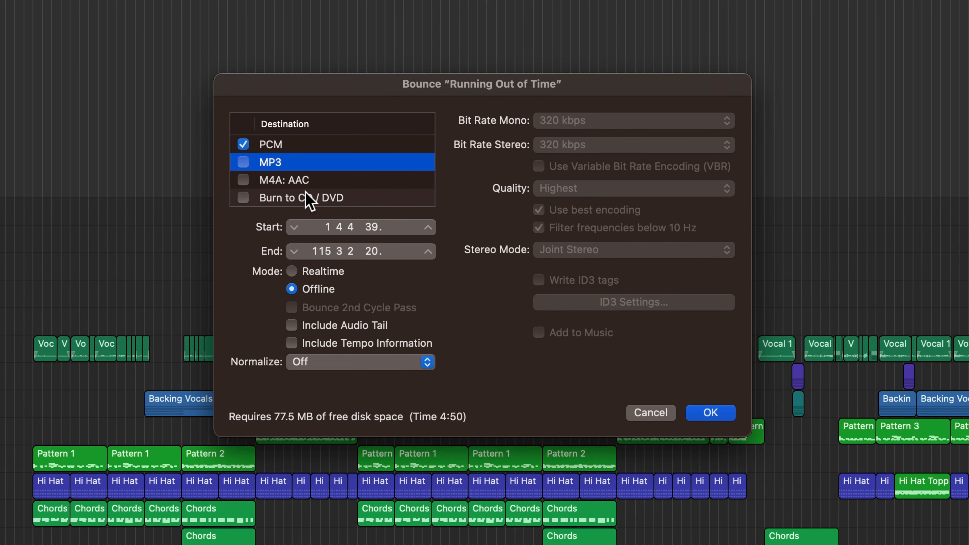
{"action": "left_click", "coordinate": [243, 162]}
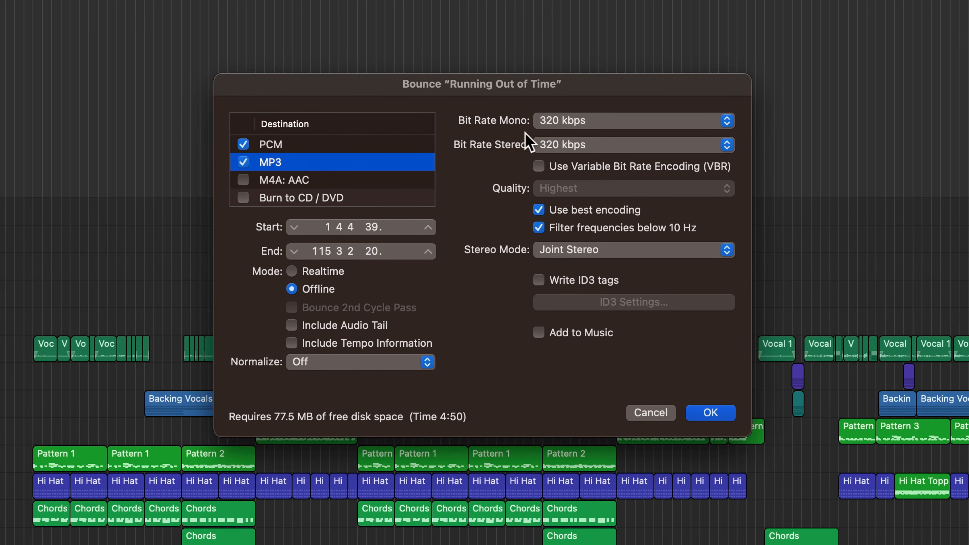
{"action": "left_click", "coordinate": [574, 145]}
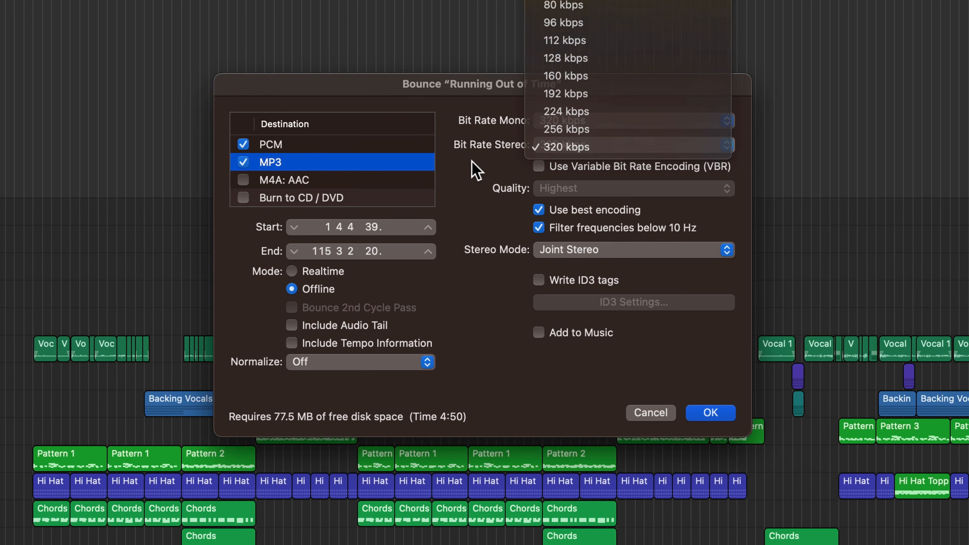
{"action": "left_click", "coordinate": [476, 168]}
{"action": "left_click", "coordinate": [243, 161]}
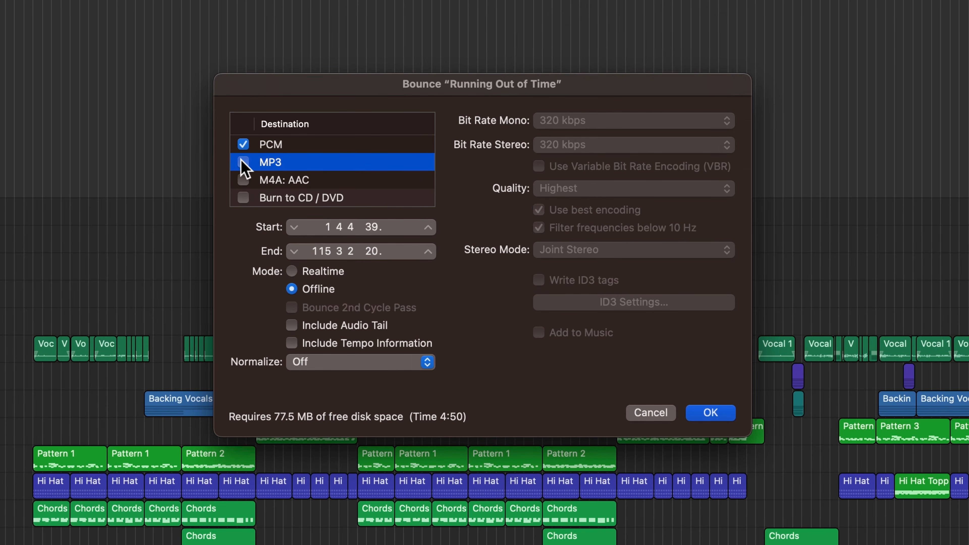
{"action": "left_click", "coordinate": [323, 144]}
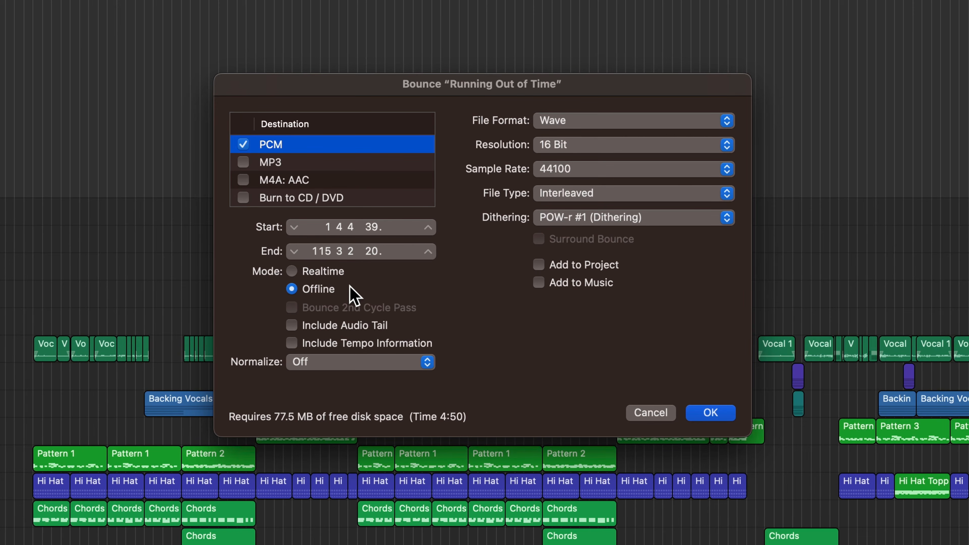
Step: Use Offline bounce mode with Normalize set to Off and accept the bounce settings
{"action": "left_click", "coordinate": [337, 273]}
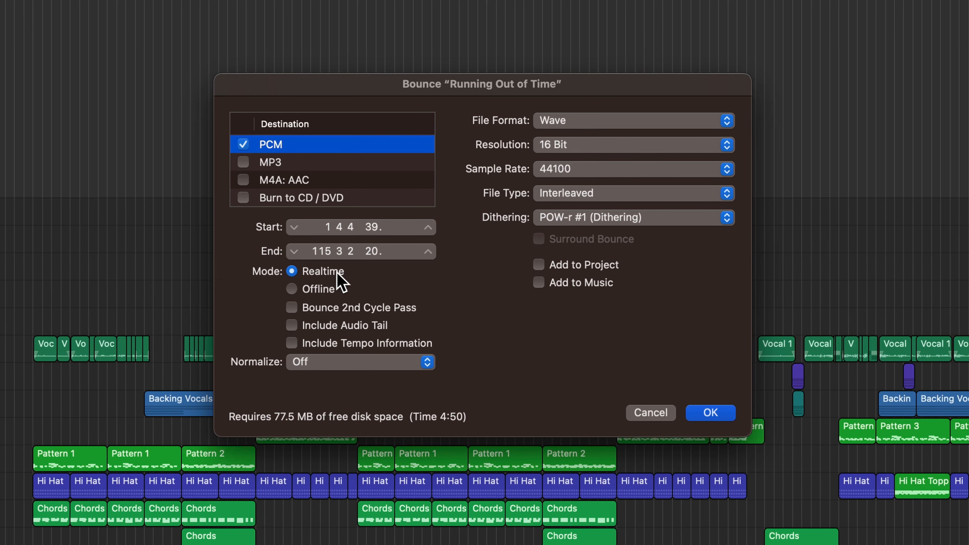
{"action": "left_click", "coordinate": [324, 284]}
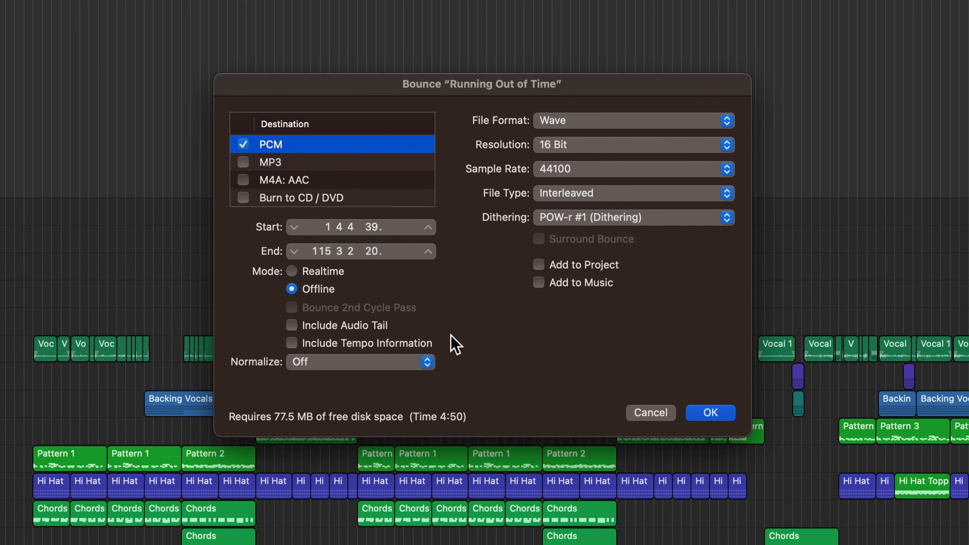
{"action": "left_click", "coordinate": [425, 362]}
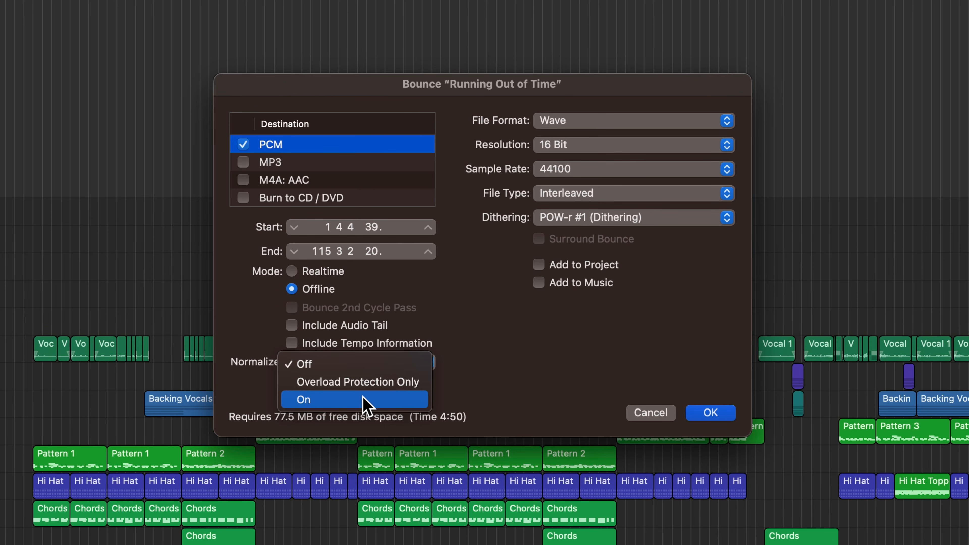
{"action": "left_click", "coordinate": [358, 369]}
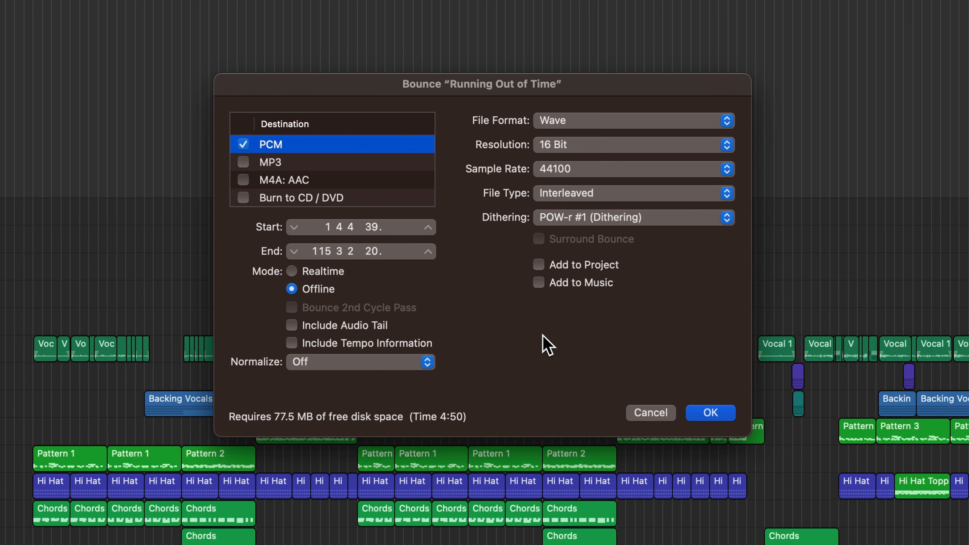
{"action": "left_click", "coordinate": [709, 413]}
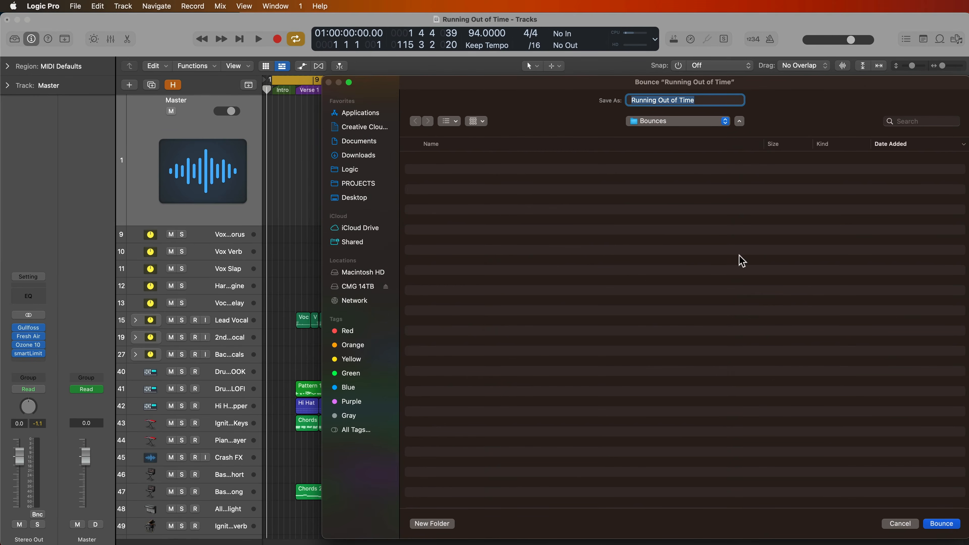
Step: Bounce the mix into the Bounces folder under the name "Running Out of Time - bounce v1"
{"action": "left_click_drag", "start_coordinate": [792, 83], "coordinate": [668, 50]}
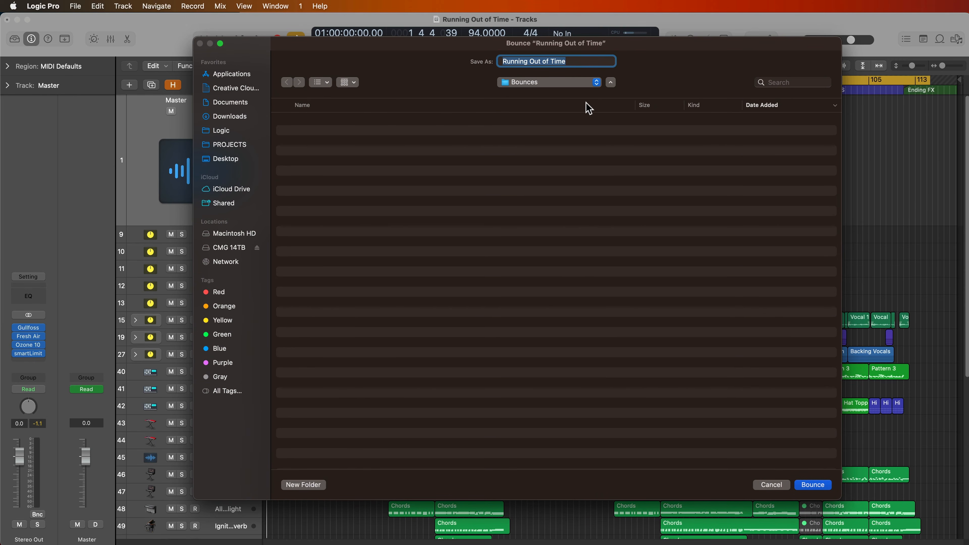
{"action": "left_click", "coordinate": [576, 84]}
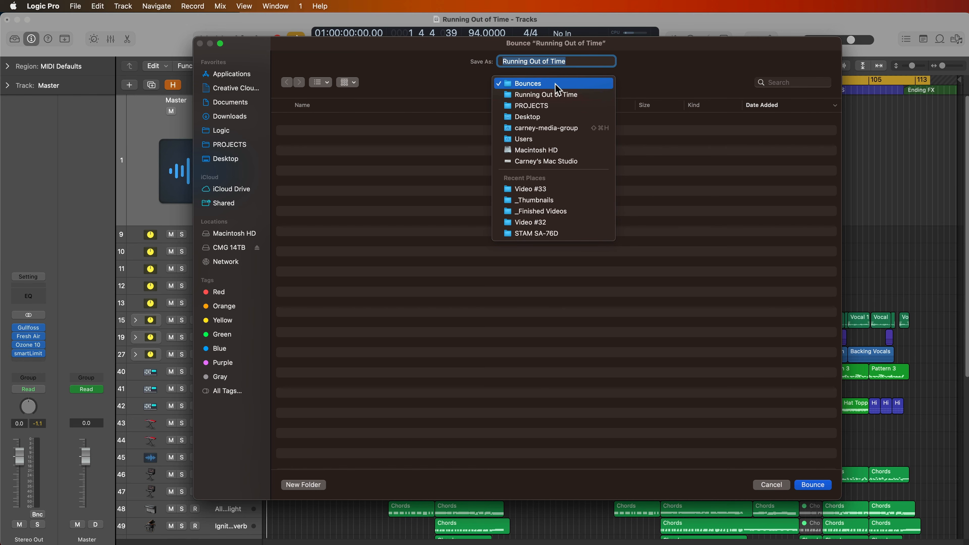
{"action": "left_click", "coordinate": [557, 88]}
{"action": "left_click", "coordinate": [583, 62]}
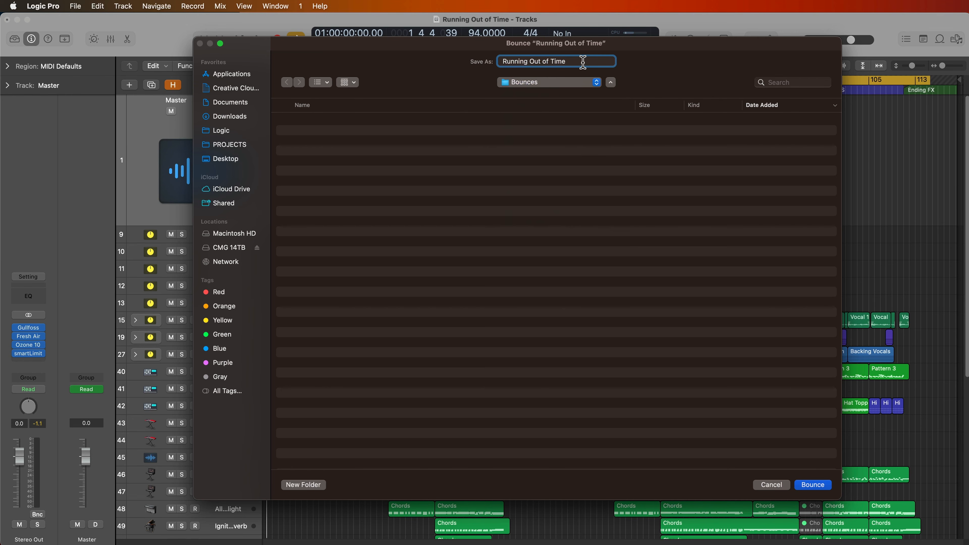
{"action": "type", "text": "- bounce v1"}
{"action": "key", "text": "Return"}
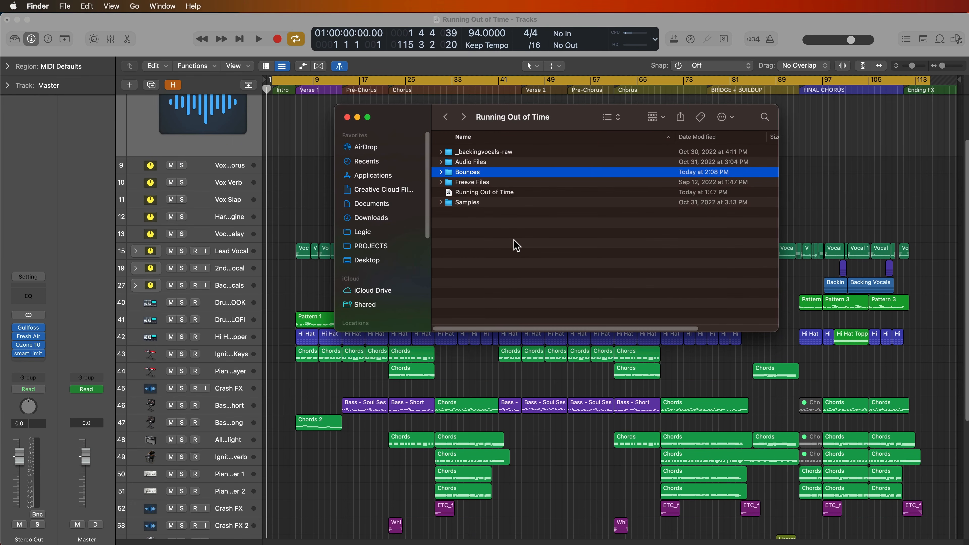
Step: In Finder, open the project's Bounces folder and preview "Running Out of Time - bounce v1.wav"
{"action": "double_click", "coordinate": [475, 175]}
{"action": "left_click", "coordinate": [510, 154]}
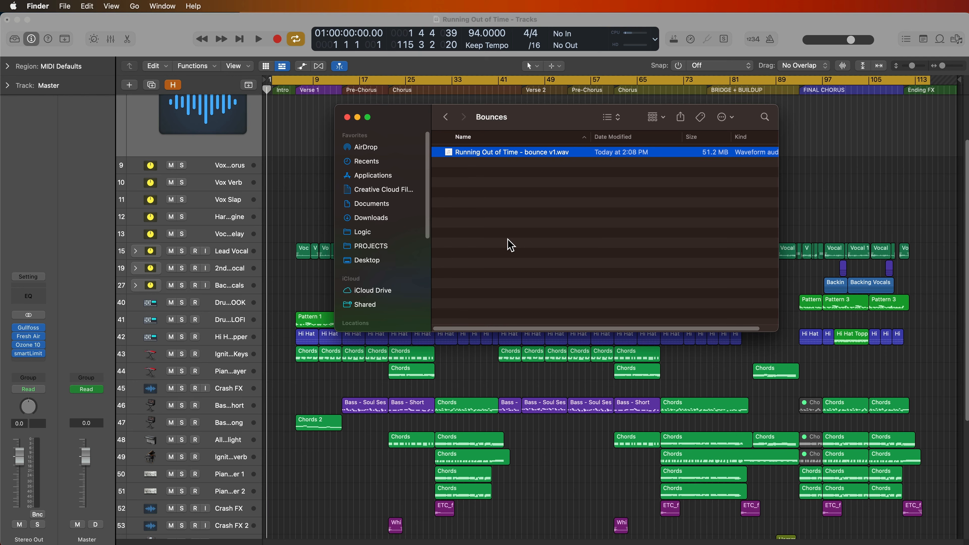
{"action": "key", "text": "space"}
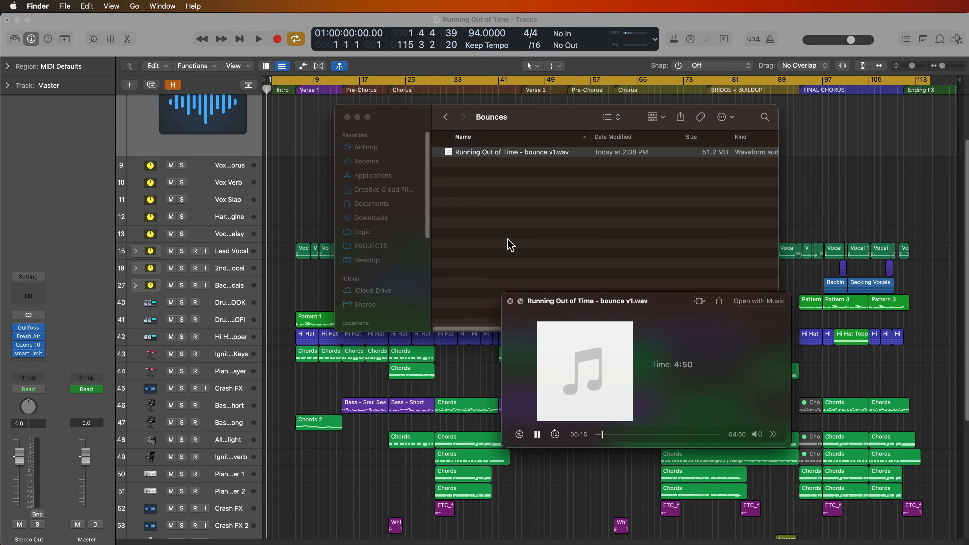
Step: Skip the preview to about 04:13 to listen to the ending of the bounced file, and close the preview
{"action": "left_click", "coordinate": [651, 435]}
{"action": "left_click", "coordinate": [537, 434]}
{"action": "left_click", "coordinate": [713, 434]}
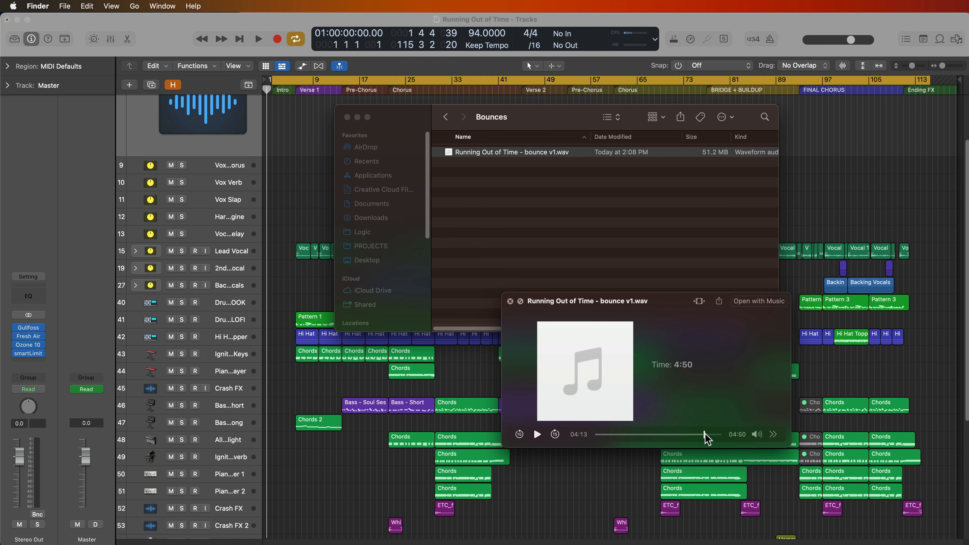
{"action": "left_click", "coordinate": [537, 434]}
{"action": "left_click", "coordinate": [536, 435]}
{"action": "mouse_move", "coordinate": [753, 425]}
{"action": "left_click_drag", "start_coordinate": [720, 434], "coordinate": [595, 435]}
{"action": "left_click", "coordinate": [518, 252]}
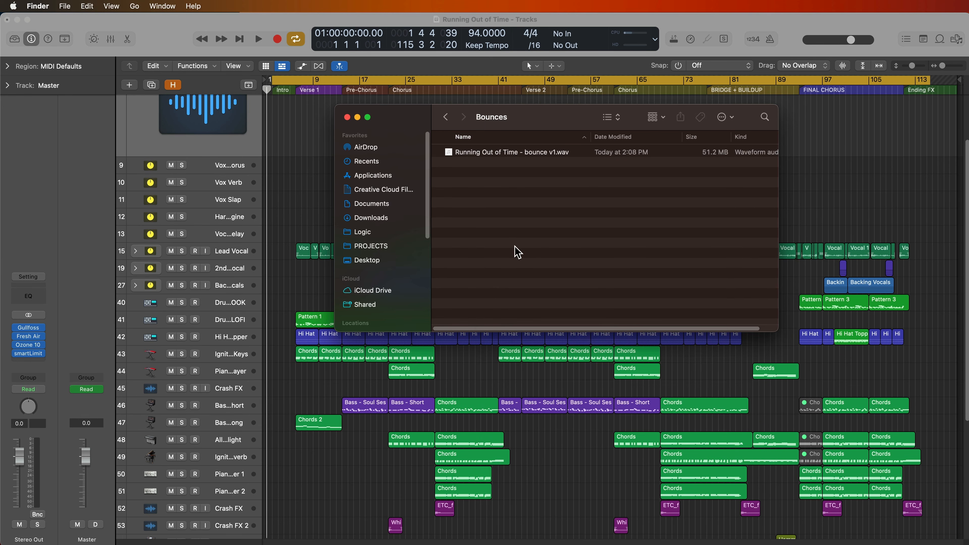